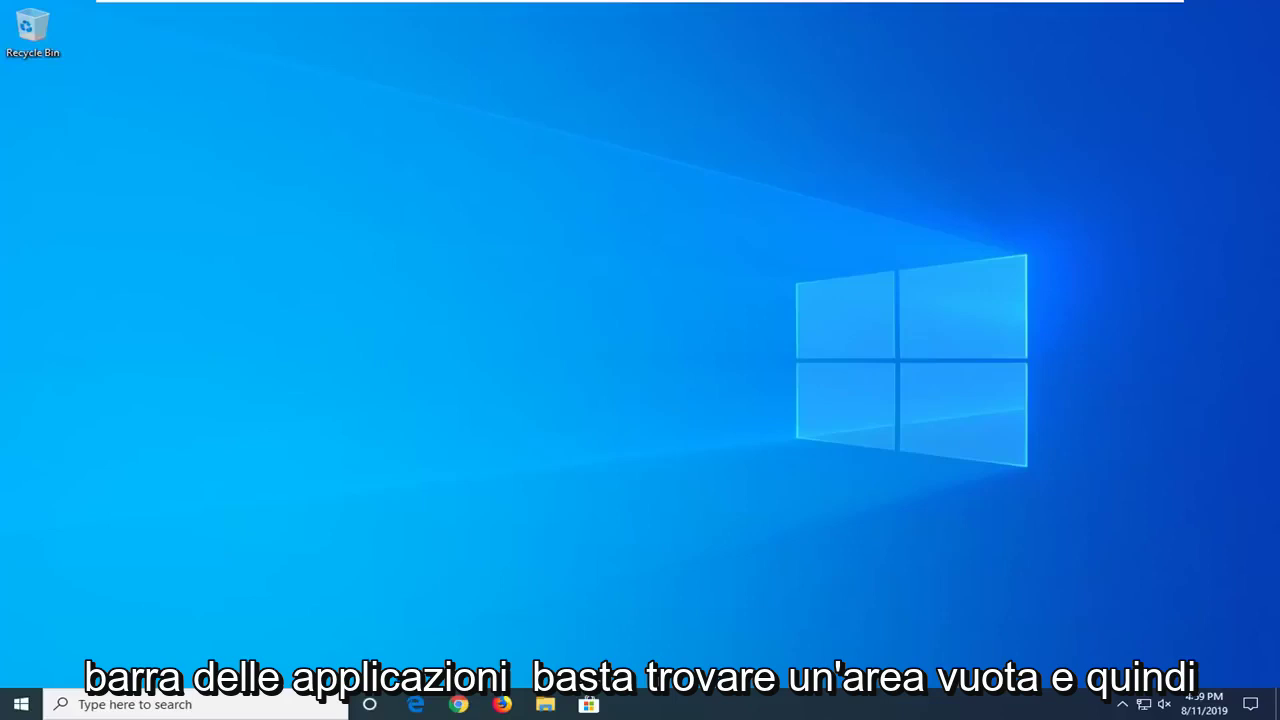
# Launch Task Manager and open the Services console from its list of services
pyautogui.rightClick(908, 712)
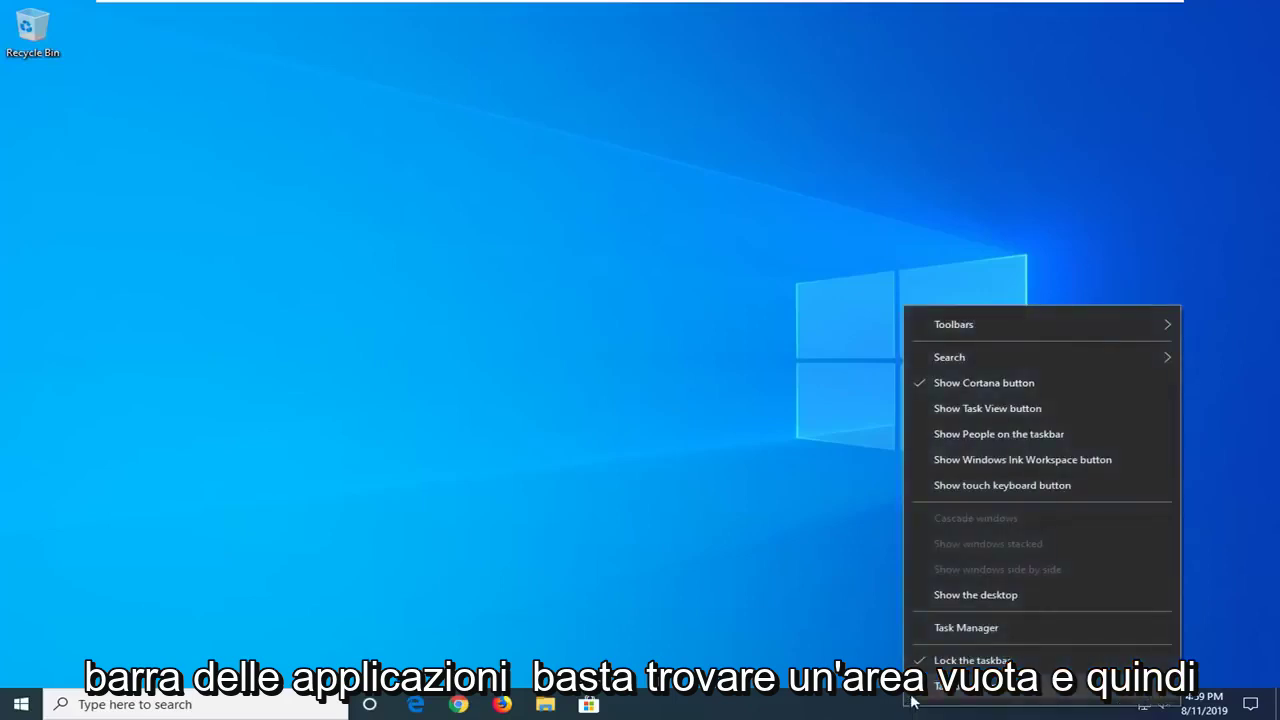
pyautogui.click(949, 622)
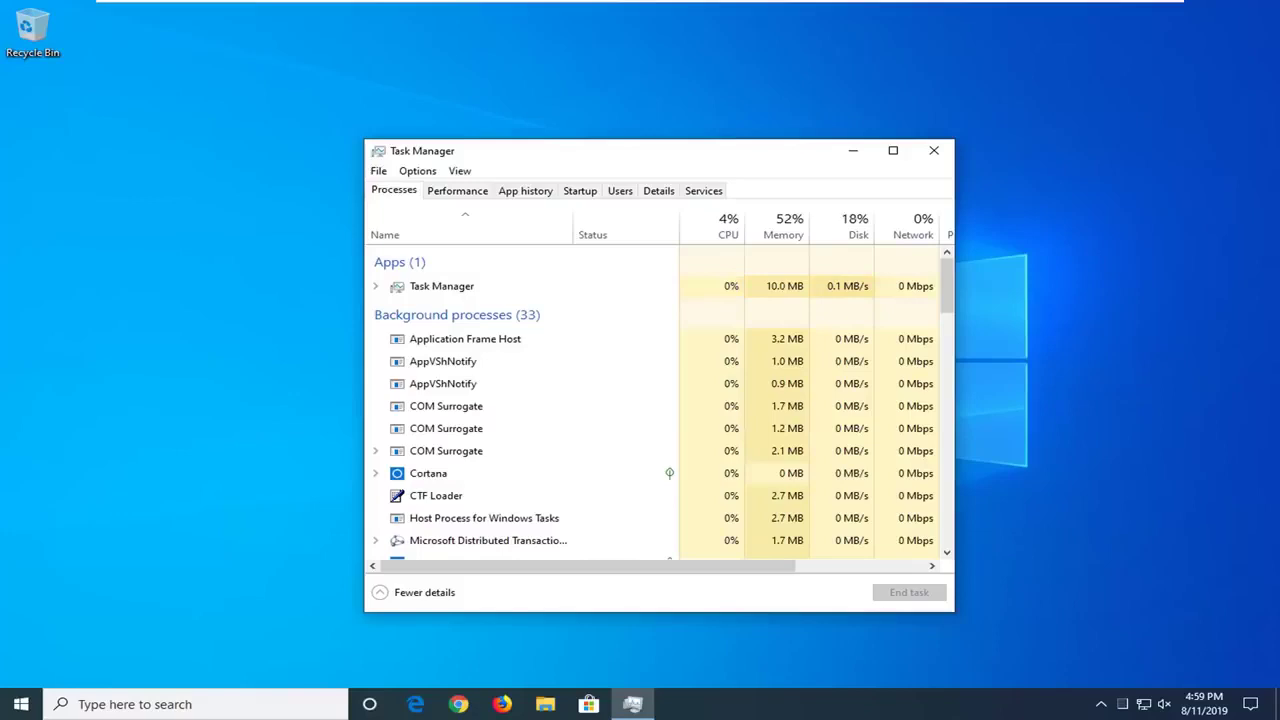
pyautogui.click(703, 191)
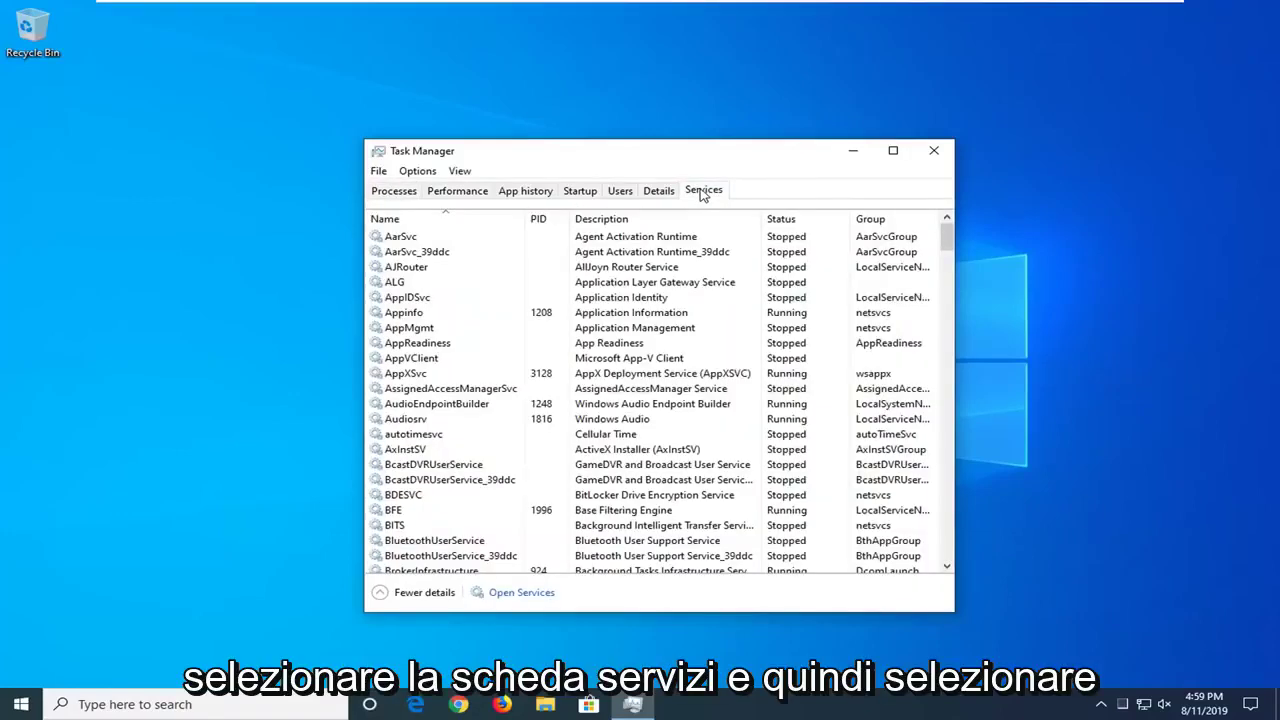
pyautogui.click(520, 594)
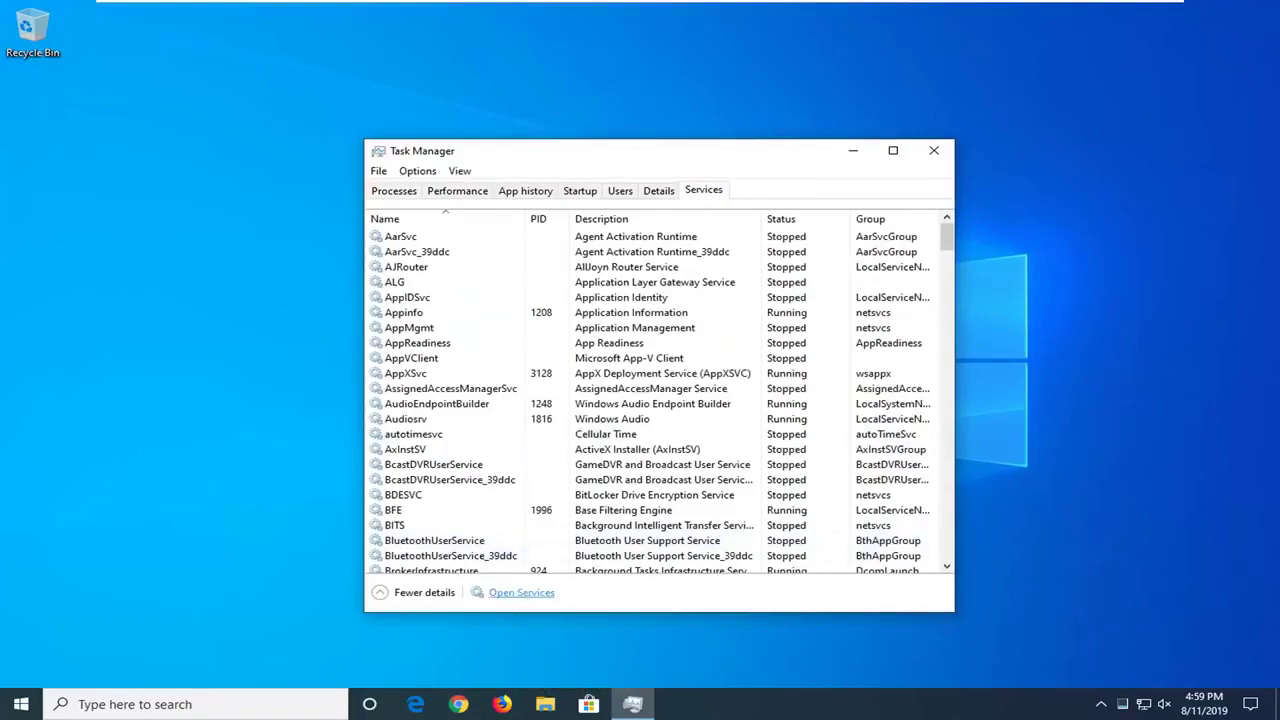
pyautogui.click(537, 592)
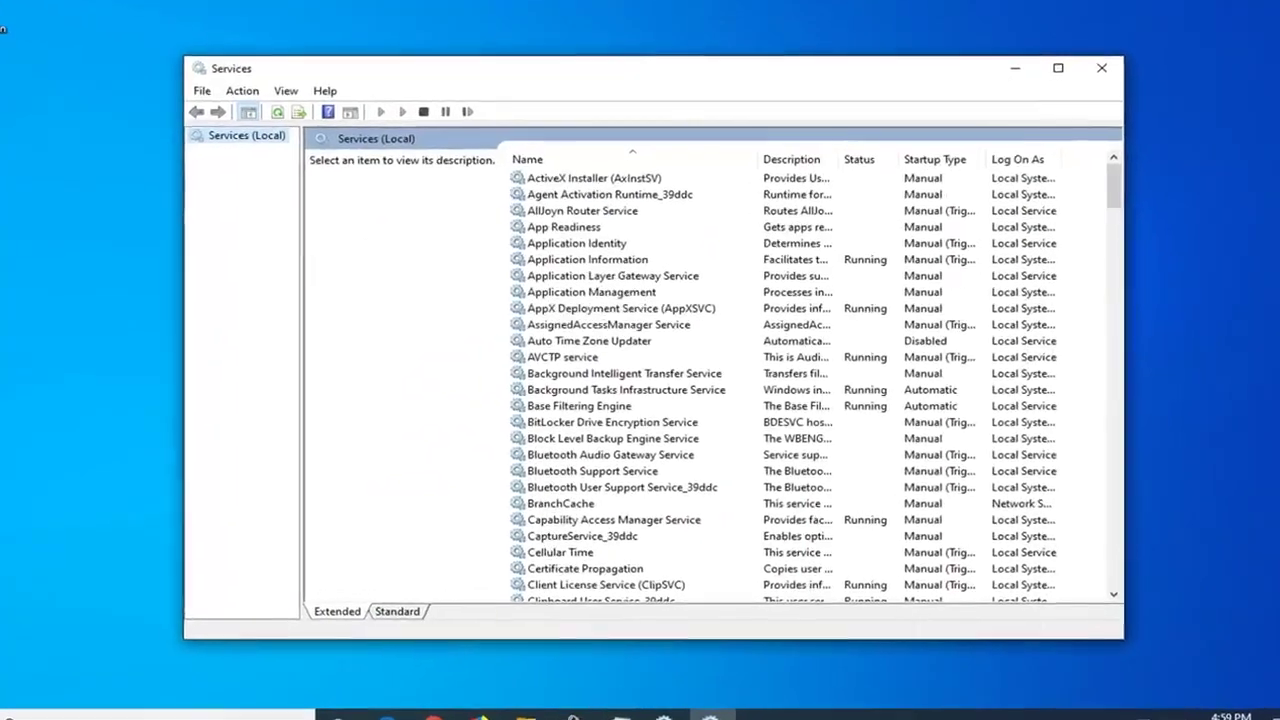
# Find the Windows Search service in the Services console and open its properties
pyautogui.scroll(-20, 600, 470)
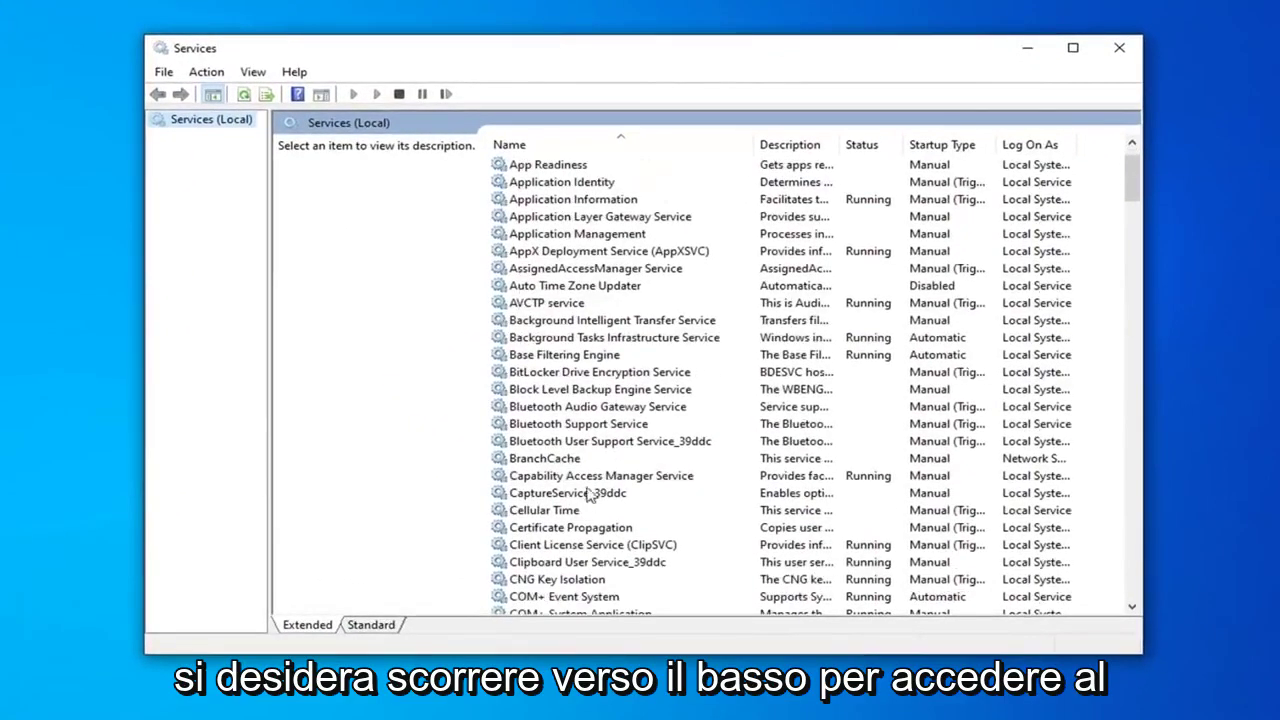
pyautogui.scroll(-20, 615, 448)
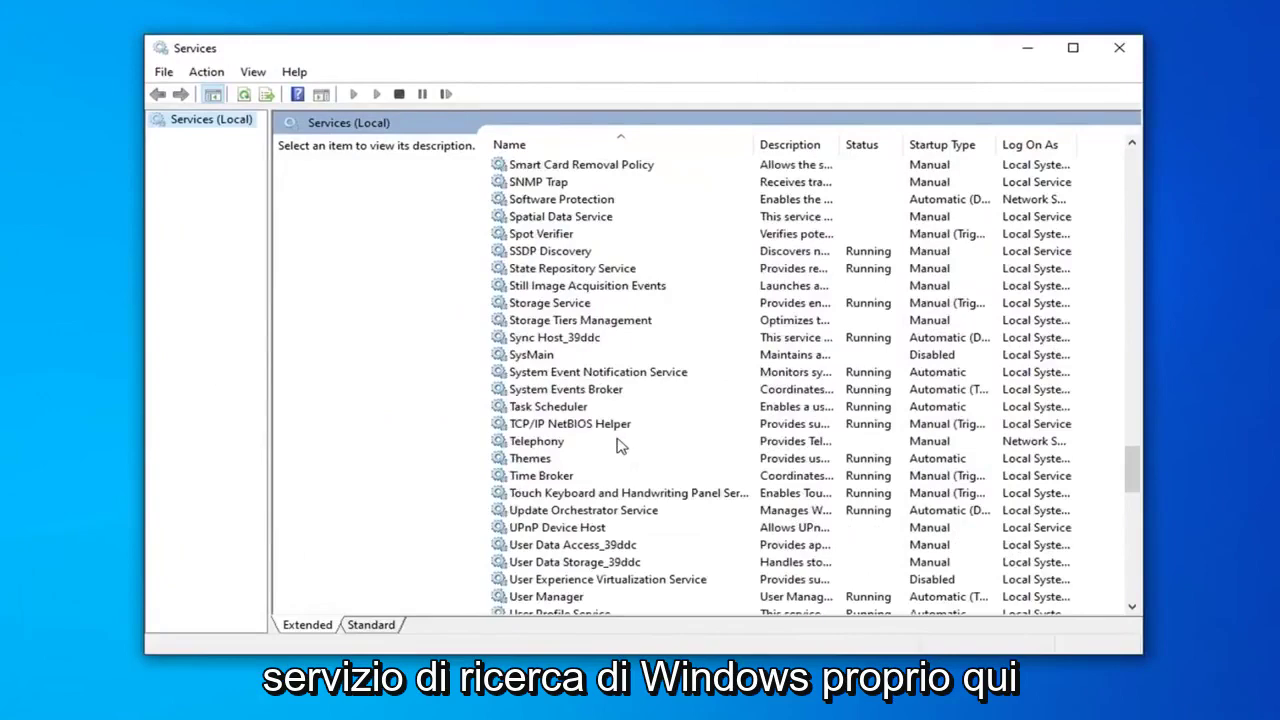
pyautogui.scroll(-5, 608, 463)
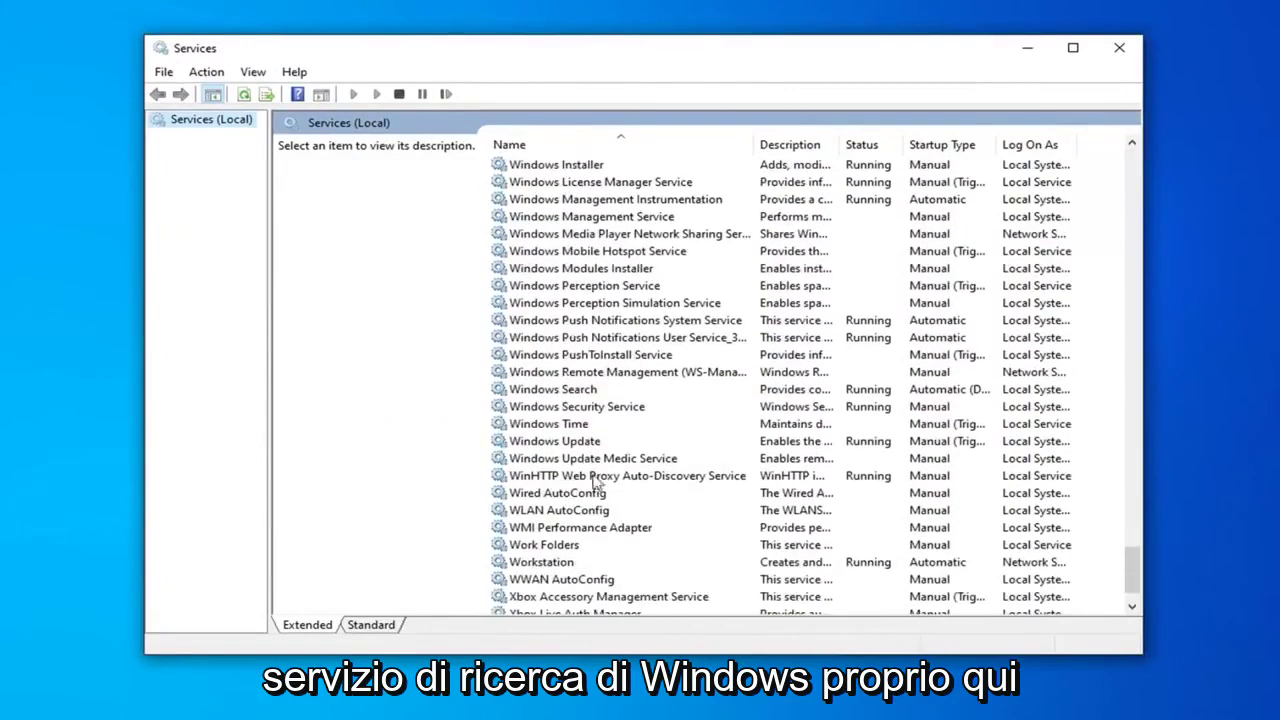
pyautogui.click(573, 395)
pyautogui.doubleClick(573, 392)
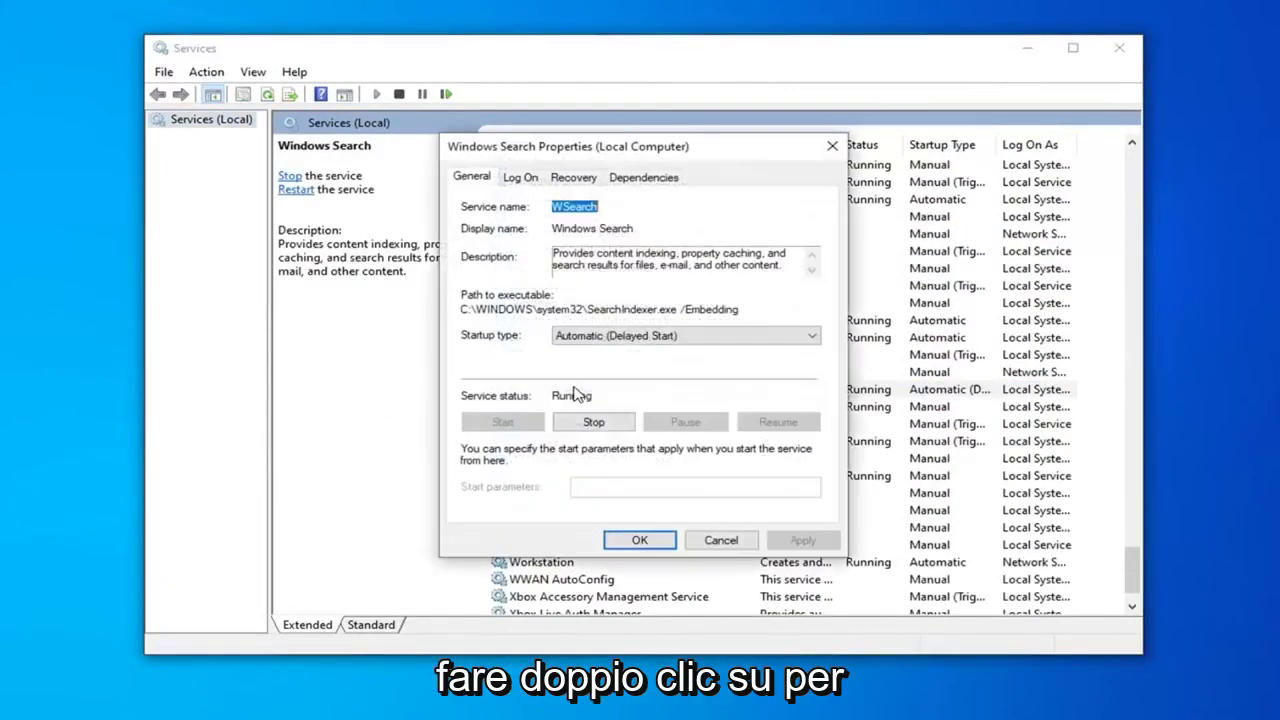
# Set the Windows Search startup type to Automatic (Delayed Start), apply it, and close Services and Task Manager
pyautogui.click(626, 338)
pyautogui.click(610, 365)
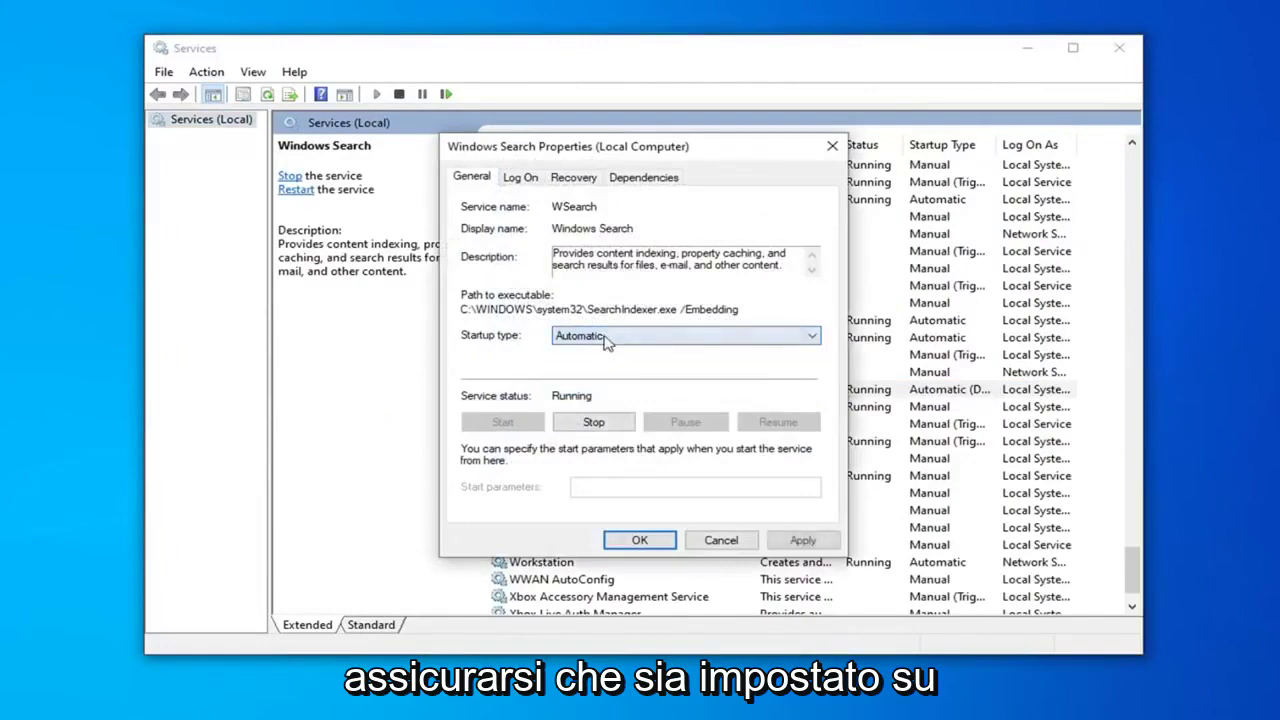
pyautogui.click(605, 338)
pyautogui.click(600, 354)
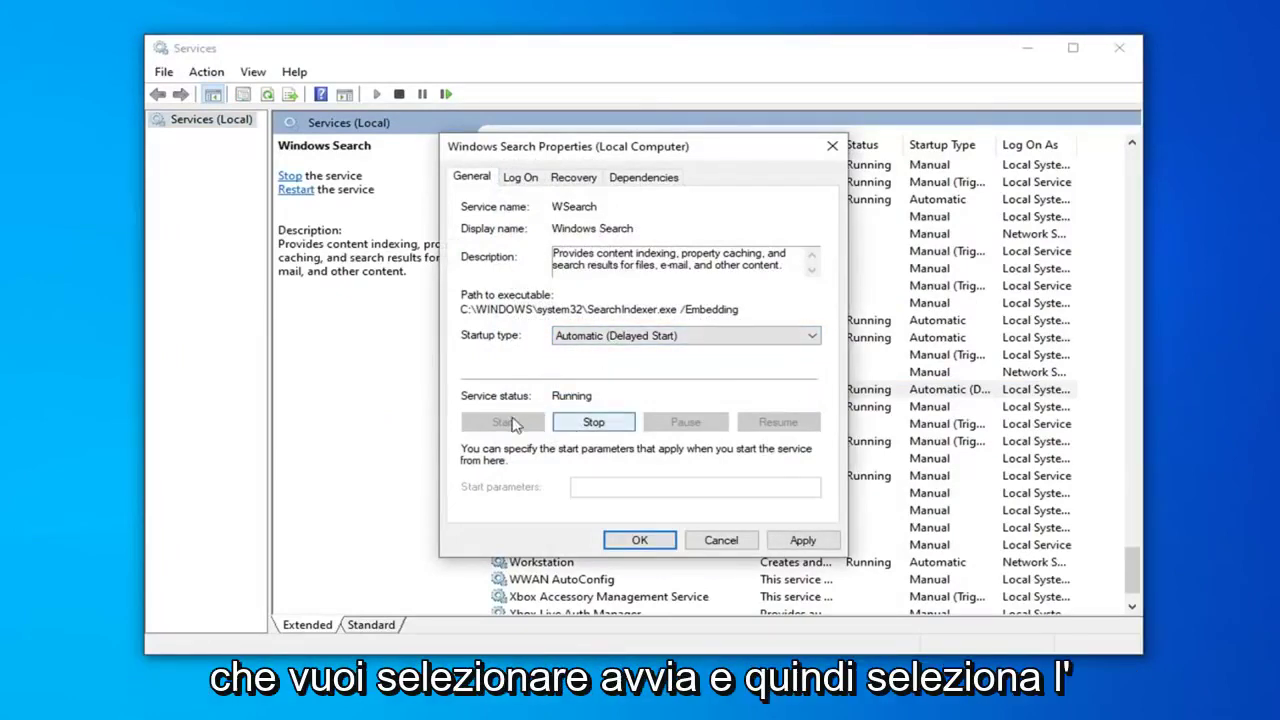
pyautogui.click(803, 540)
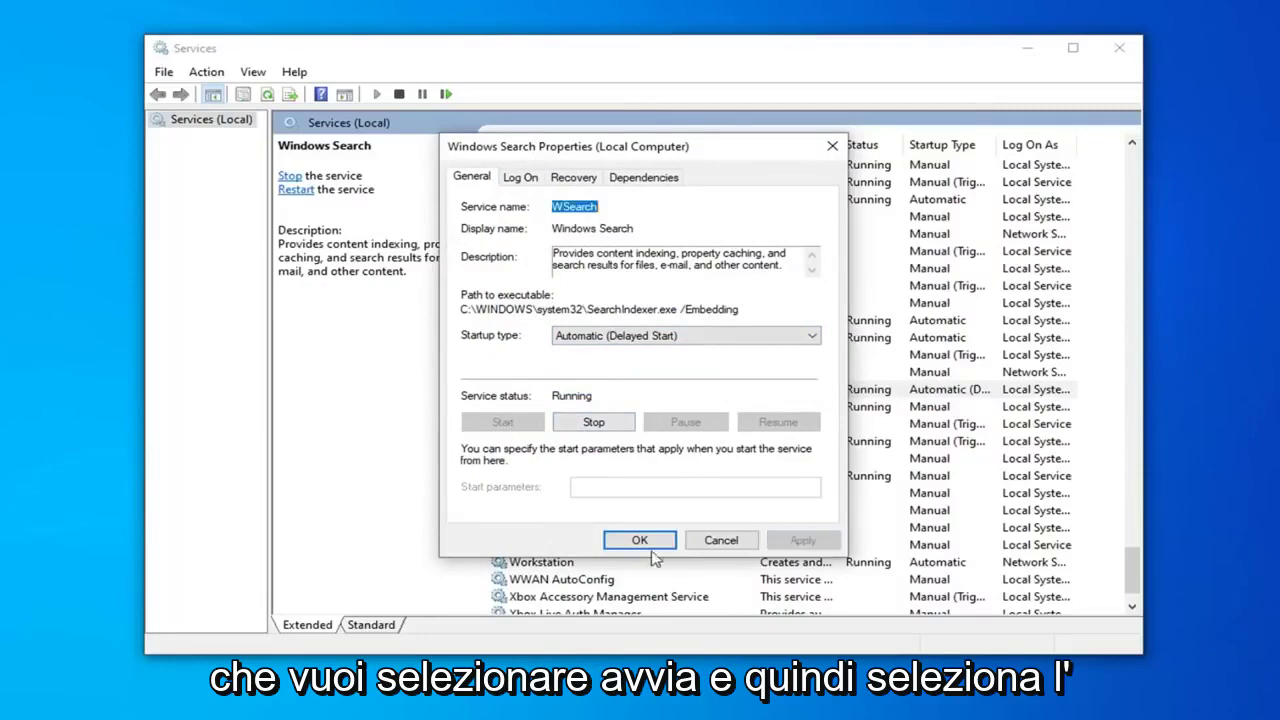
pyautogui.click(640, 540)
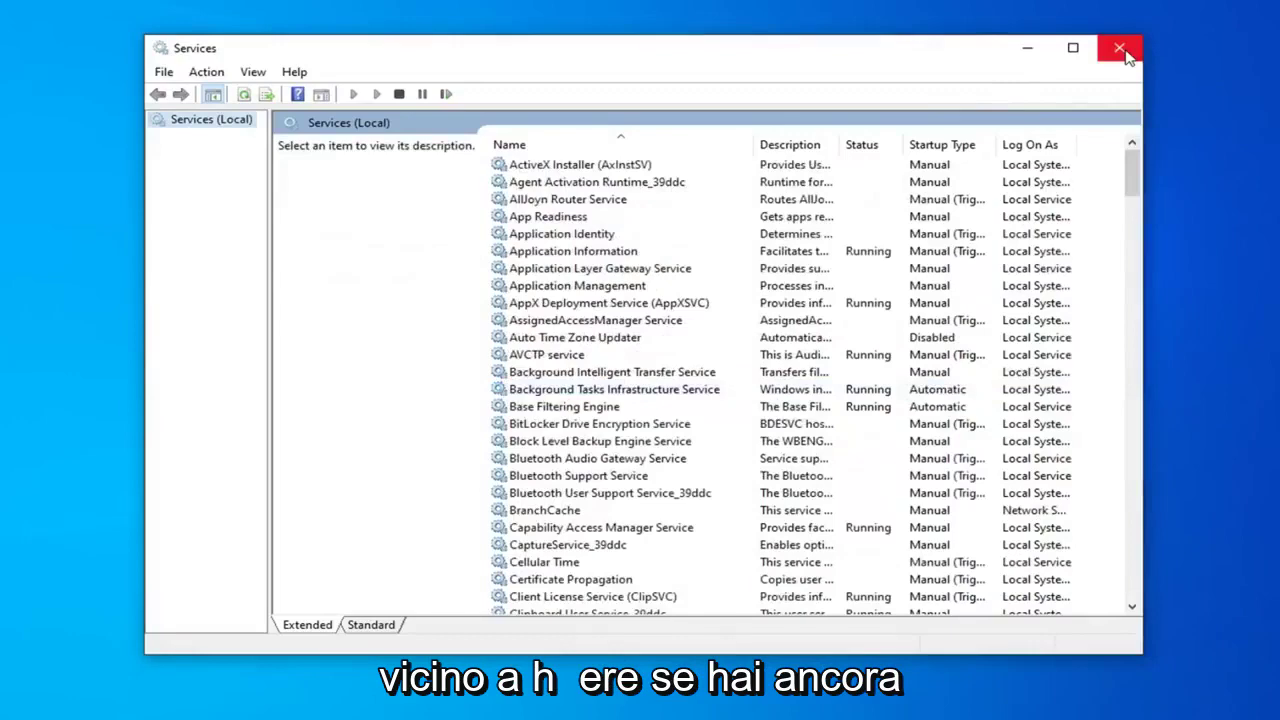
pyautogui.click(1121, 50)
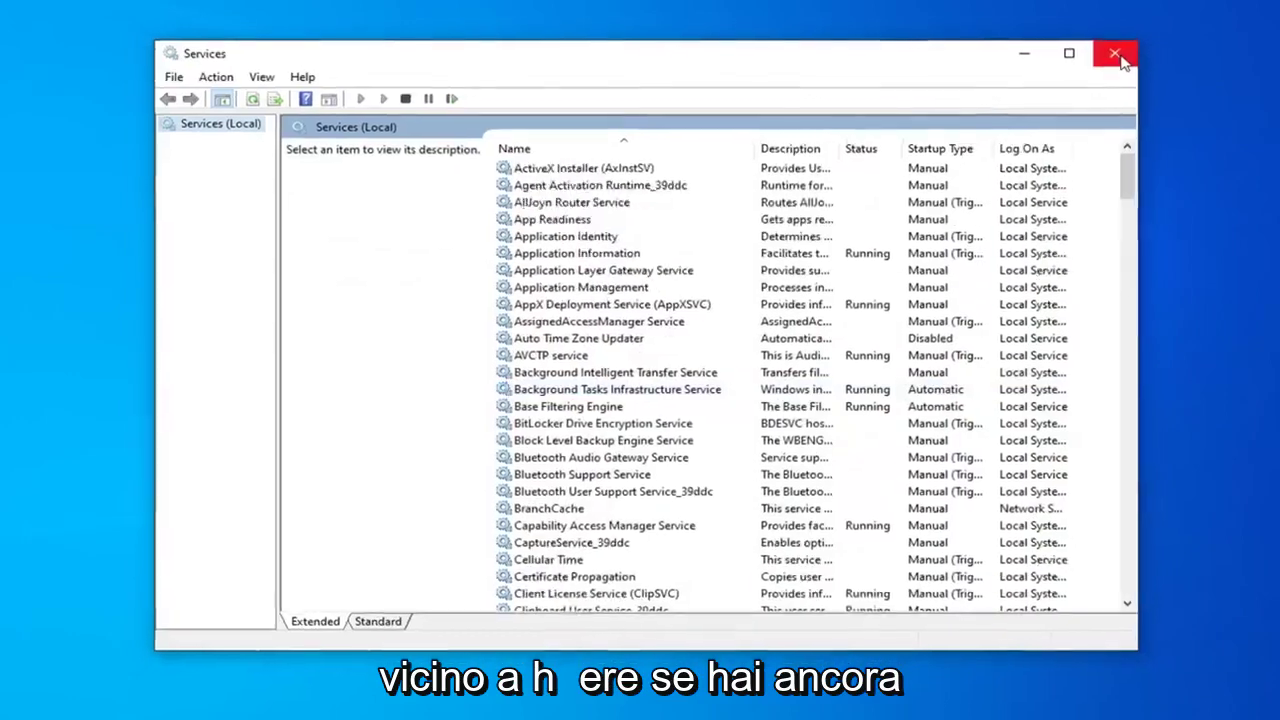
pyautogui.click(934, 148)
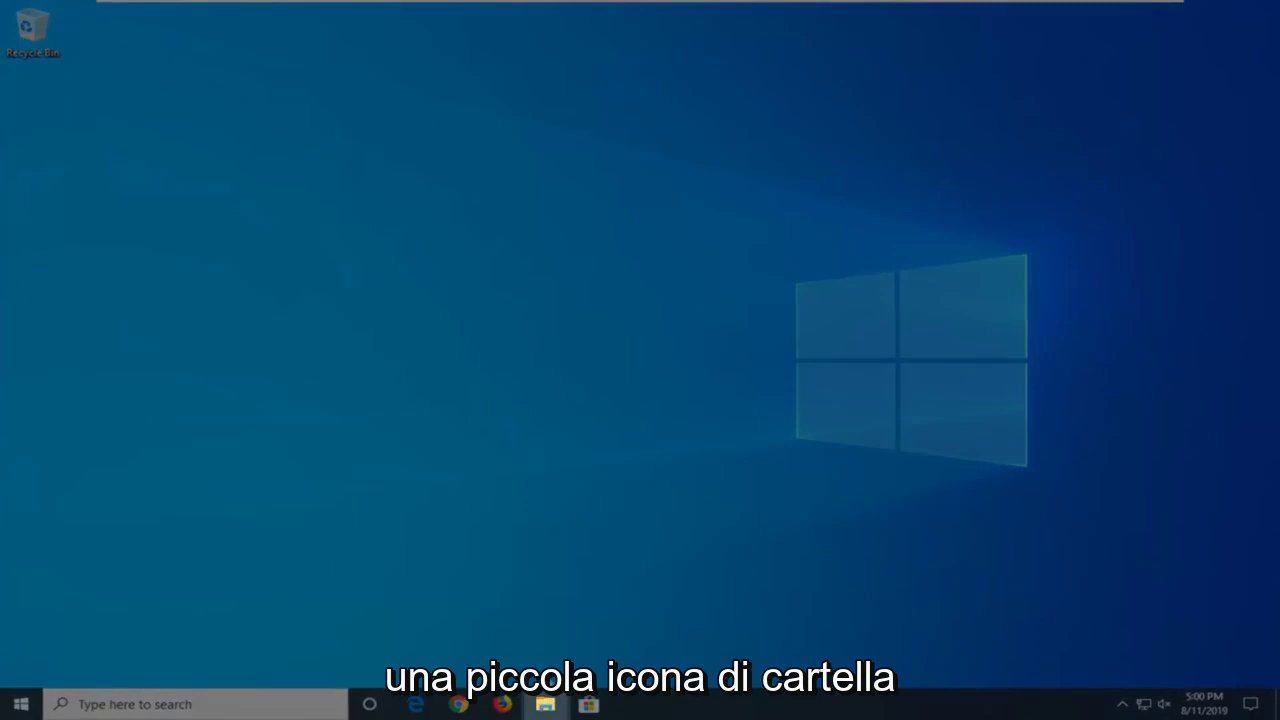
# Open Control Panel by entering "Control" as the location in File Explorer and choosing the matching suggestion
pyautogui.click(547, 704)
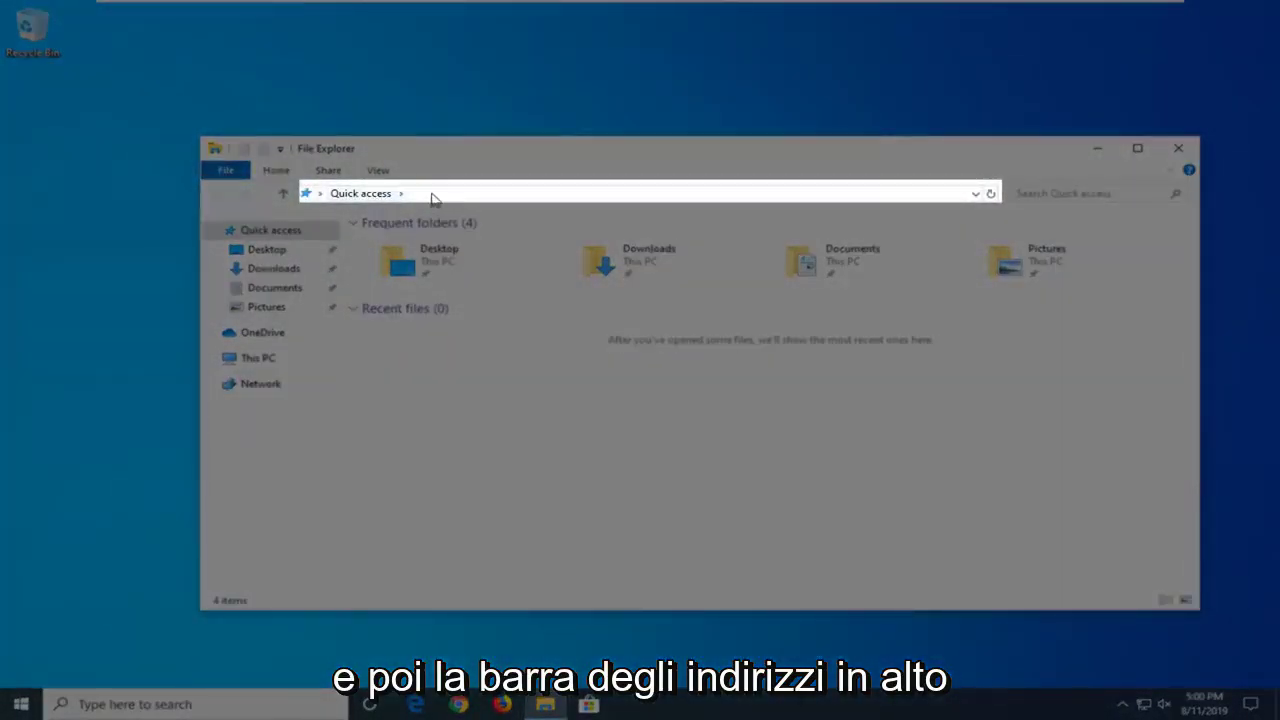
pyautogui.click(375, 195)
pyautogui.press('BackSpace')
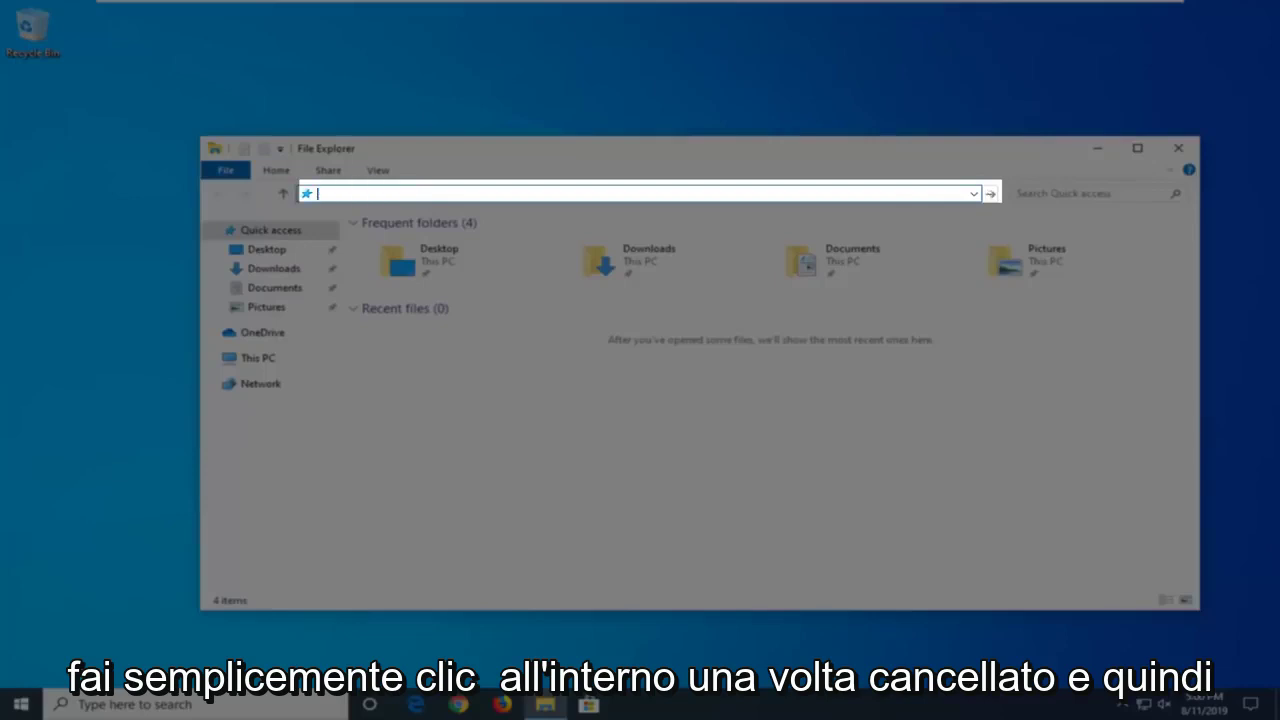
pyautogui.write('control')
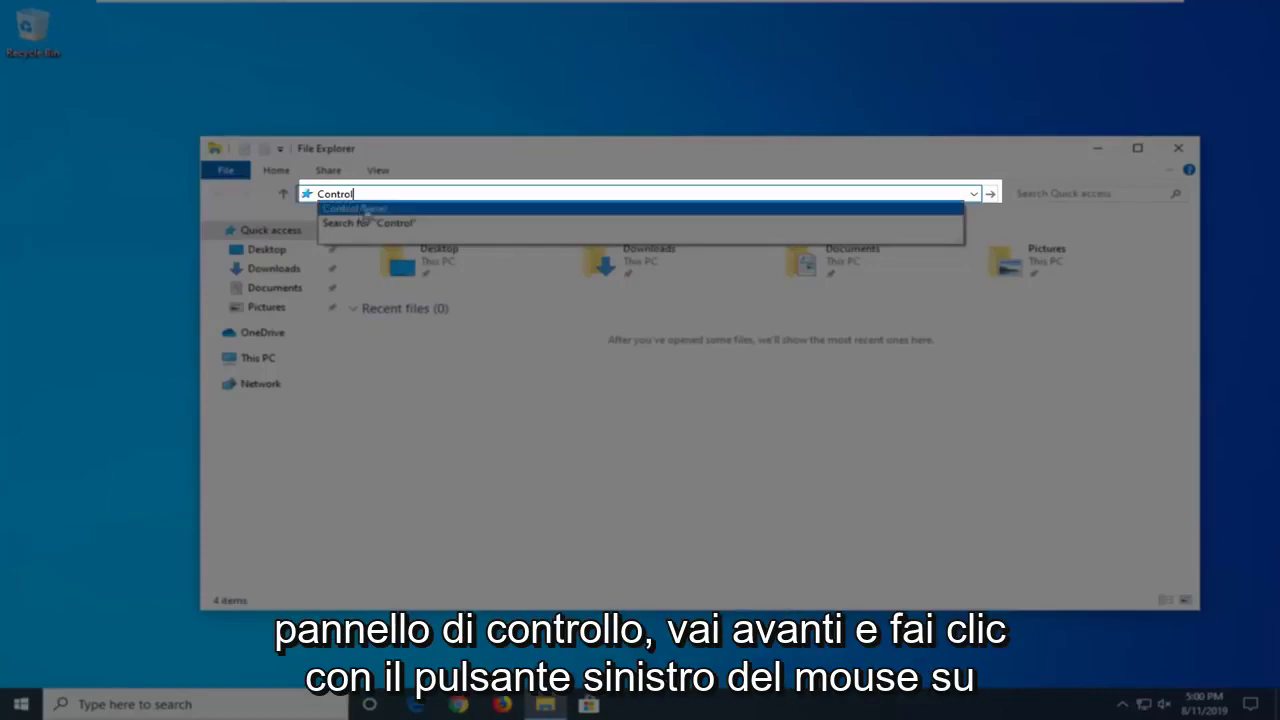
pyautogui.click(360, 210)
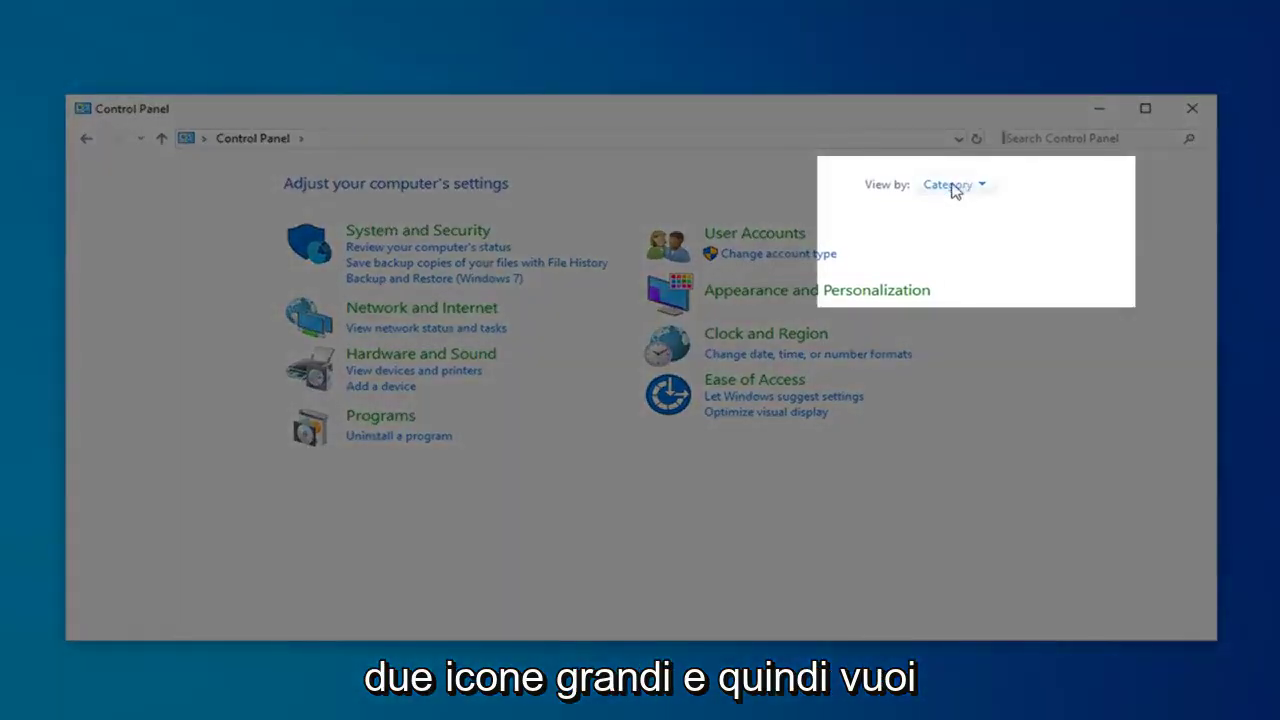
# Show the Control Panel items as large icons and open Indexing Options
pyautogui.click(956, 188)
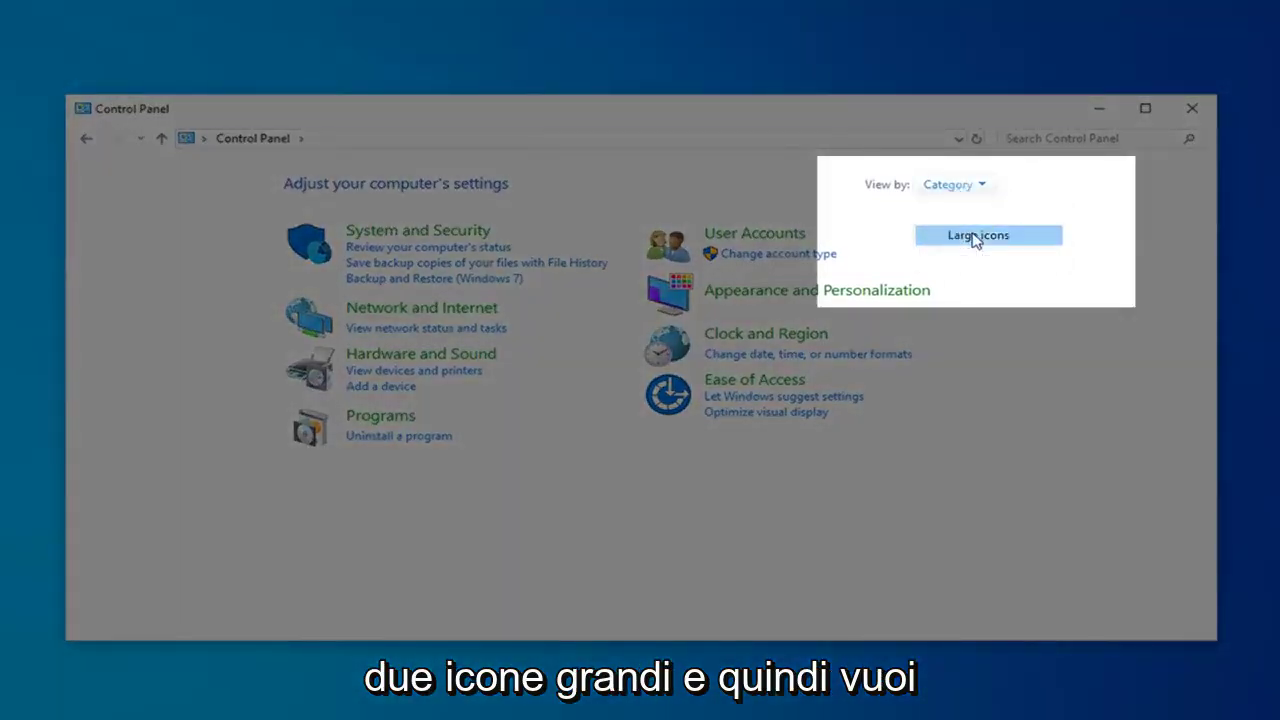
pyautogui.click(975, 237)
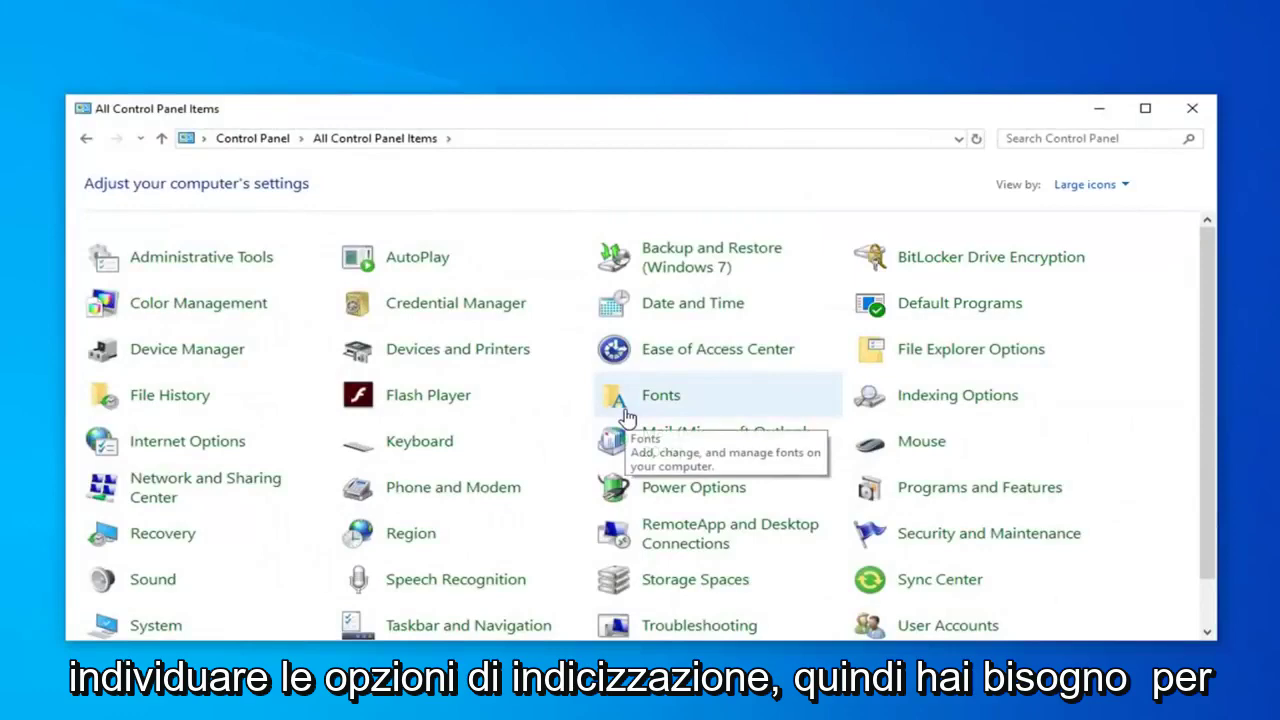
pyautogui.click(958, 397)
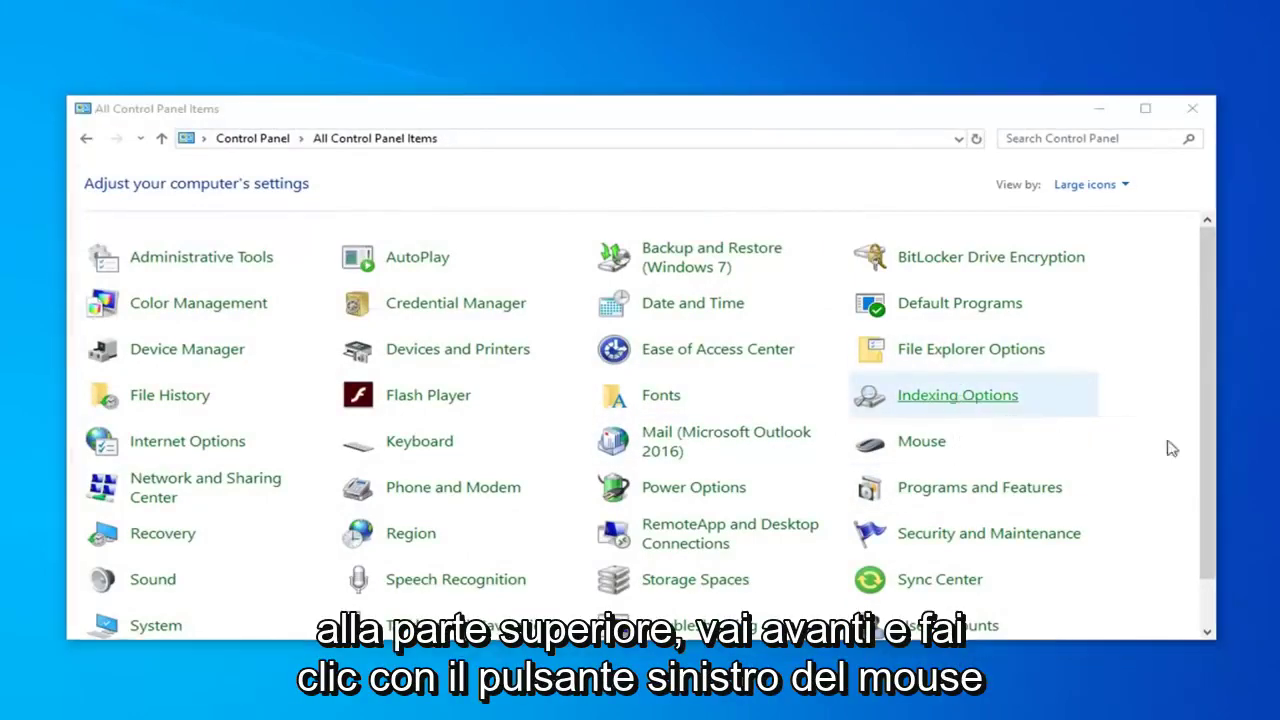
pyautogui.moveTo(376, 178); pyautogui.dragTo(556, 123)
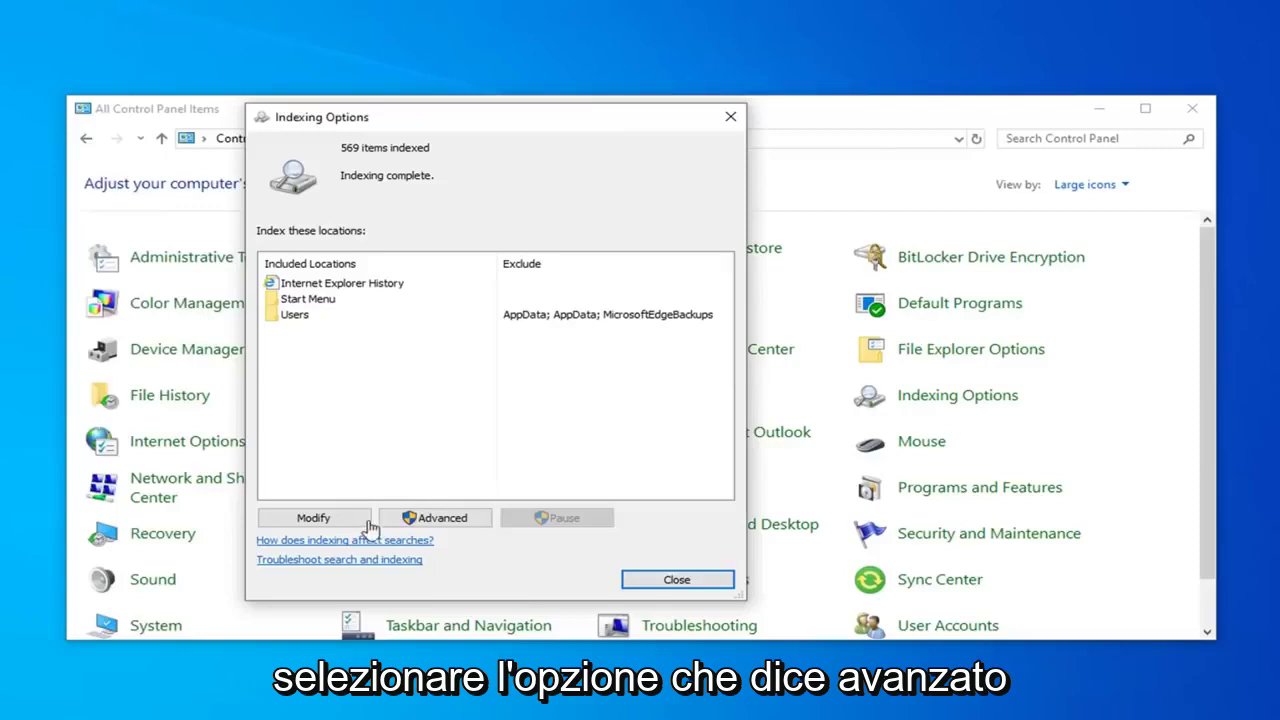
# Rebuild the search index from the advanced indexing options, and close Indexing Options and Control Panel
pyautogui.click(436, 518)
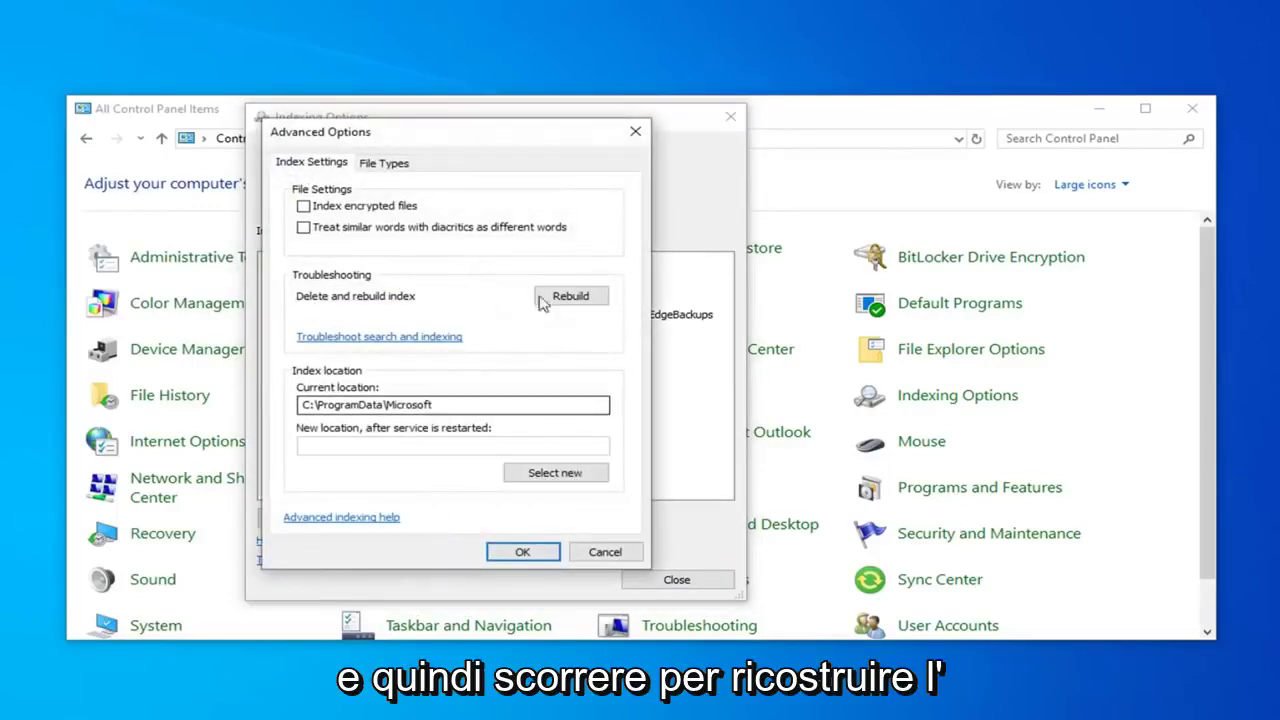
pyautogui.click(572, 298)
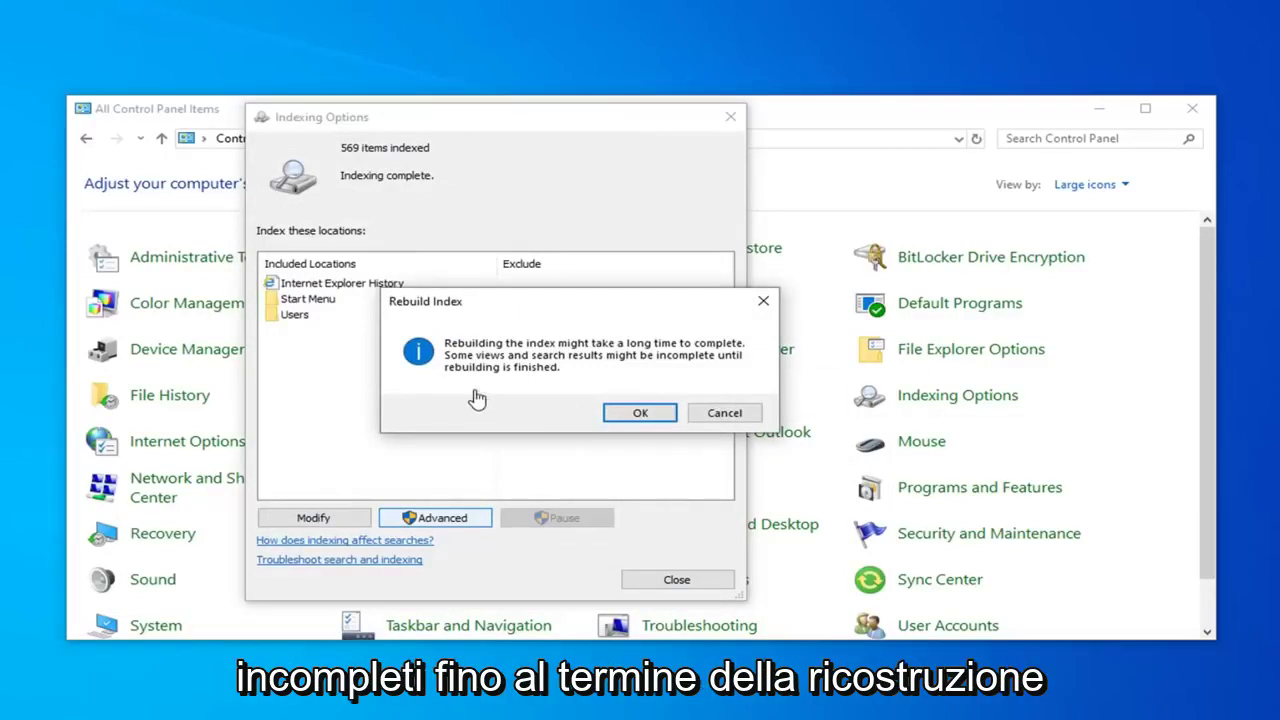
pyautogui.click(640, 414)
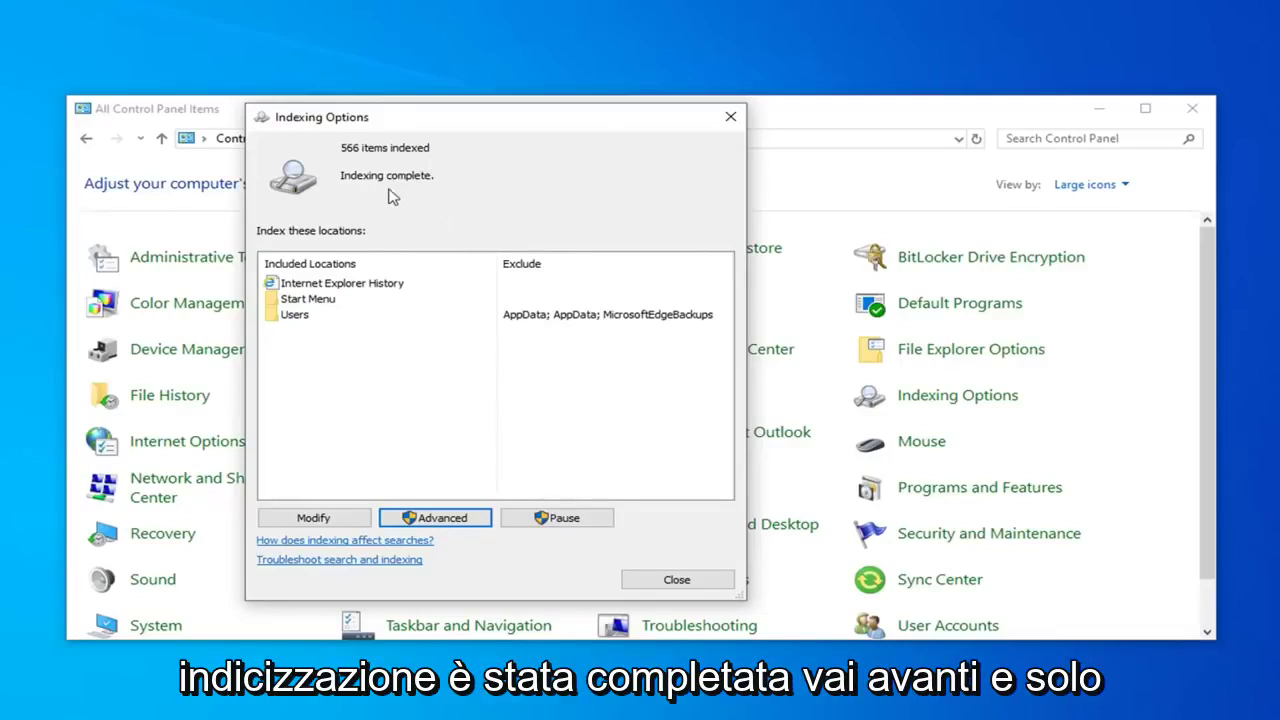
pyautogui.click(660, 580)
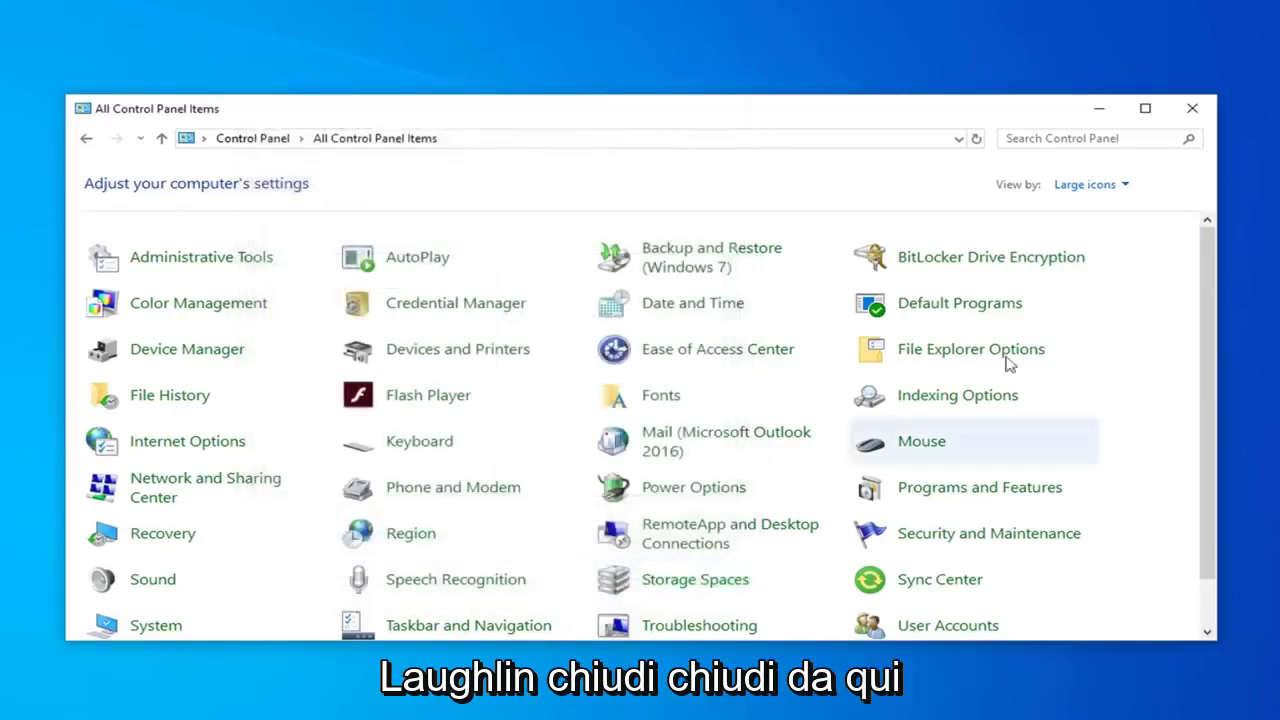
pyautogui.click(1192, 108)
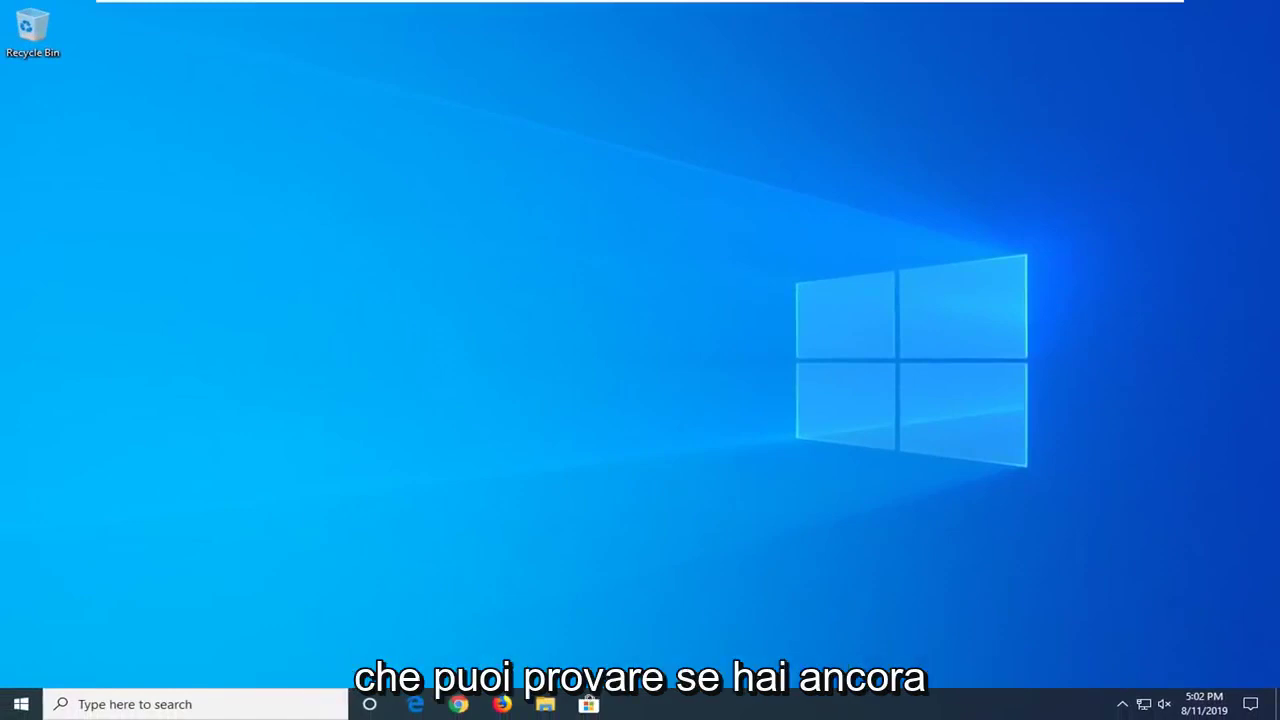
# Open Windows PowerShell as administrator, allow it to make changes, and move its window toward the middle of the desktop
pyautogui.rightClick(12, 708)
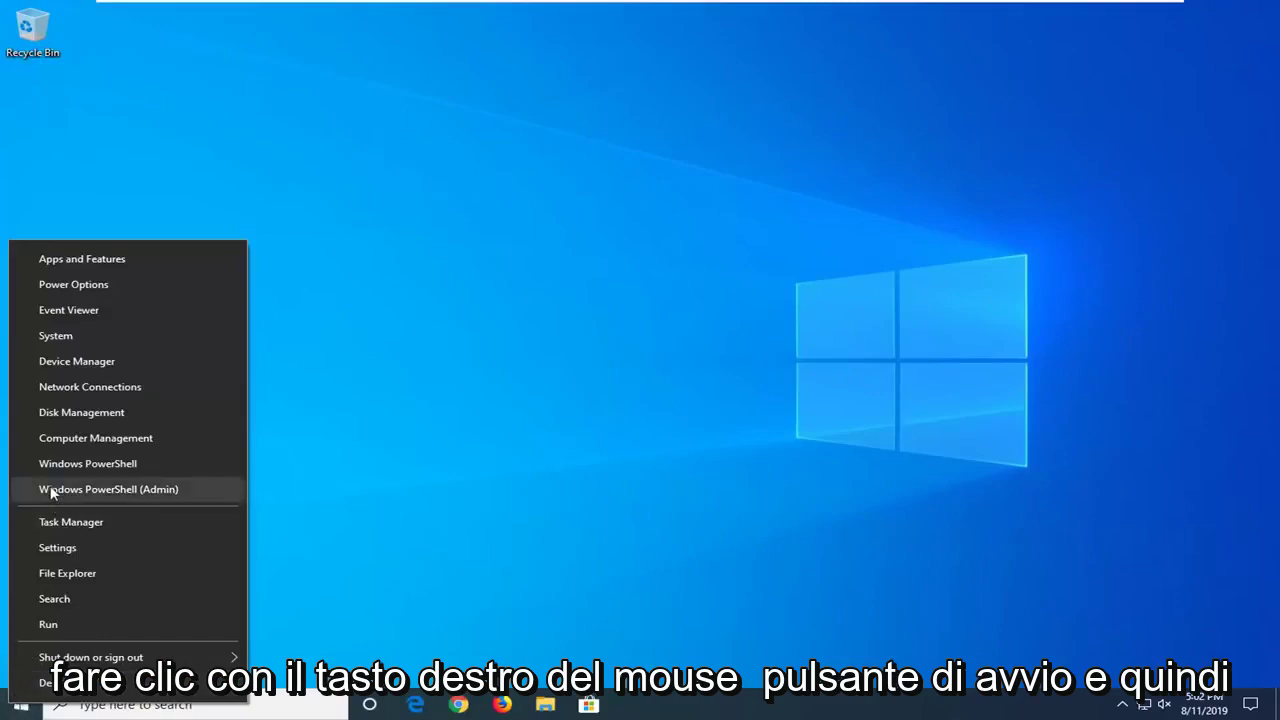
pyautogui.click(142, 489)
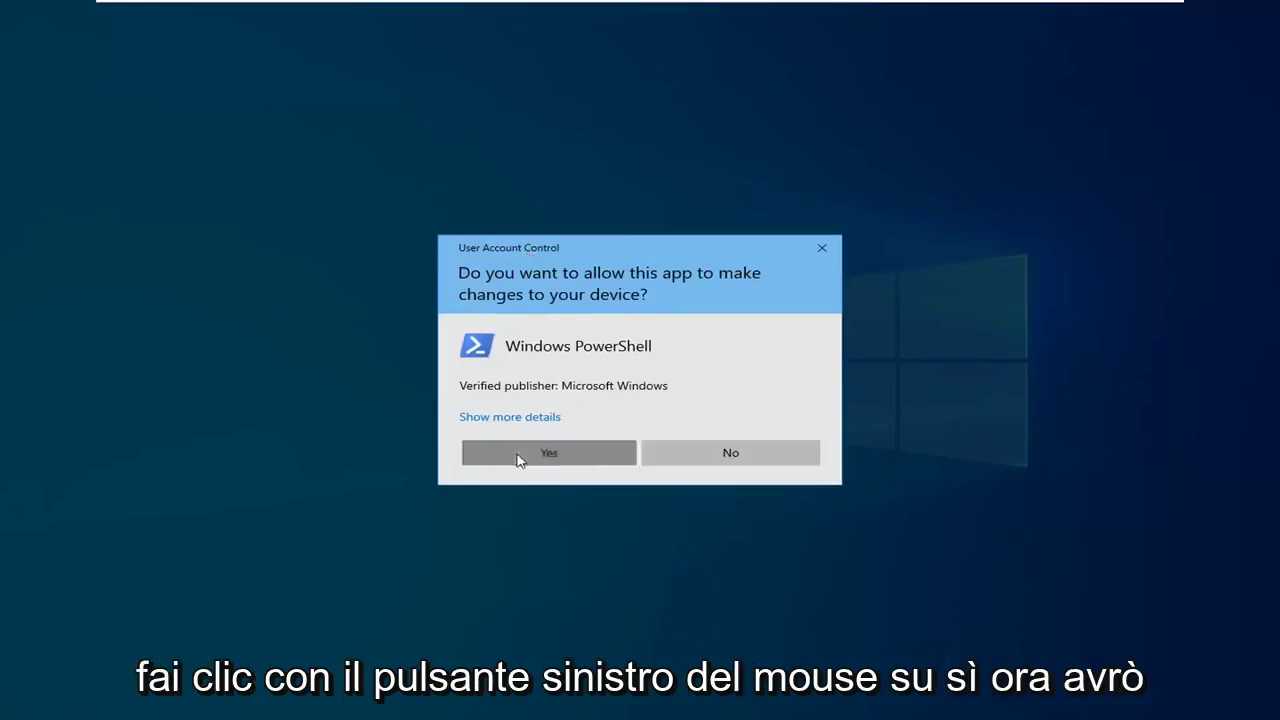
pyautogui.click(520, 459)
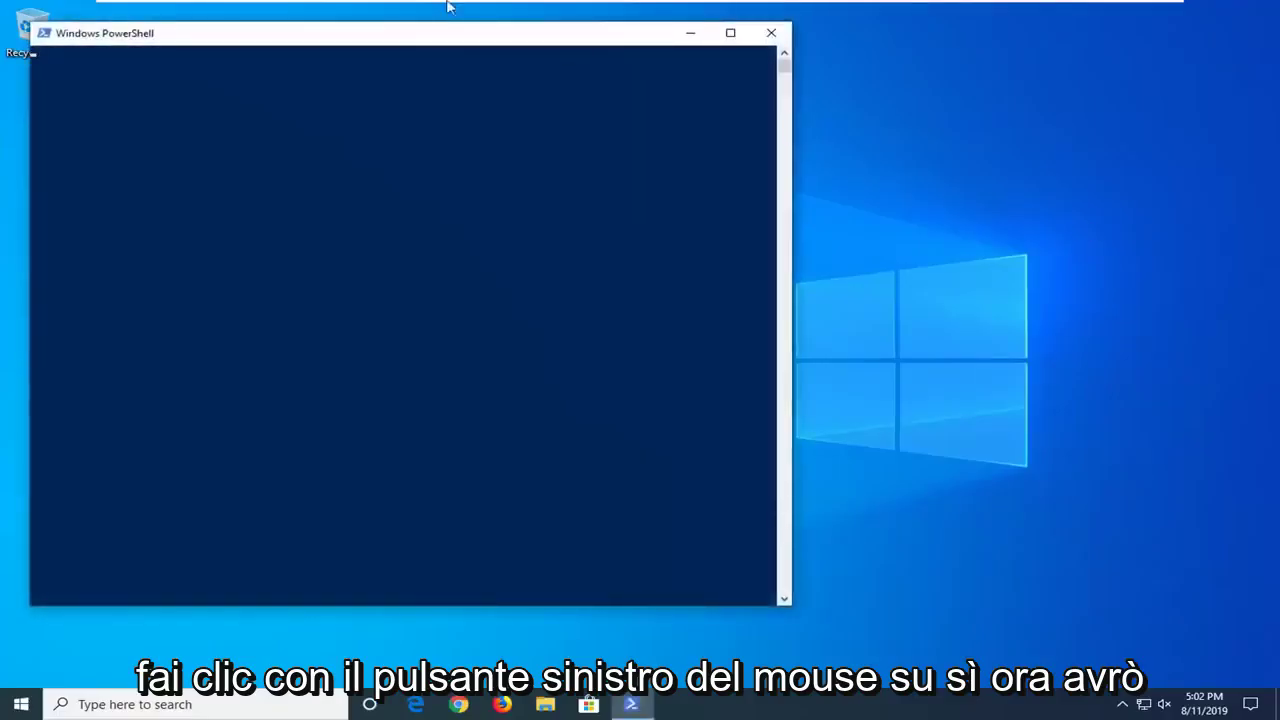
pyautogui.moveTo(409, 40); pyautogui.dragTo(600, 71)
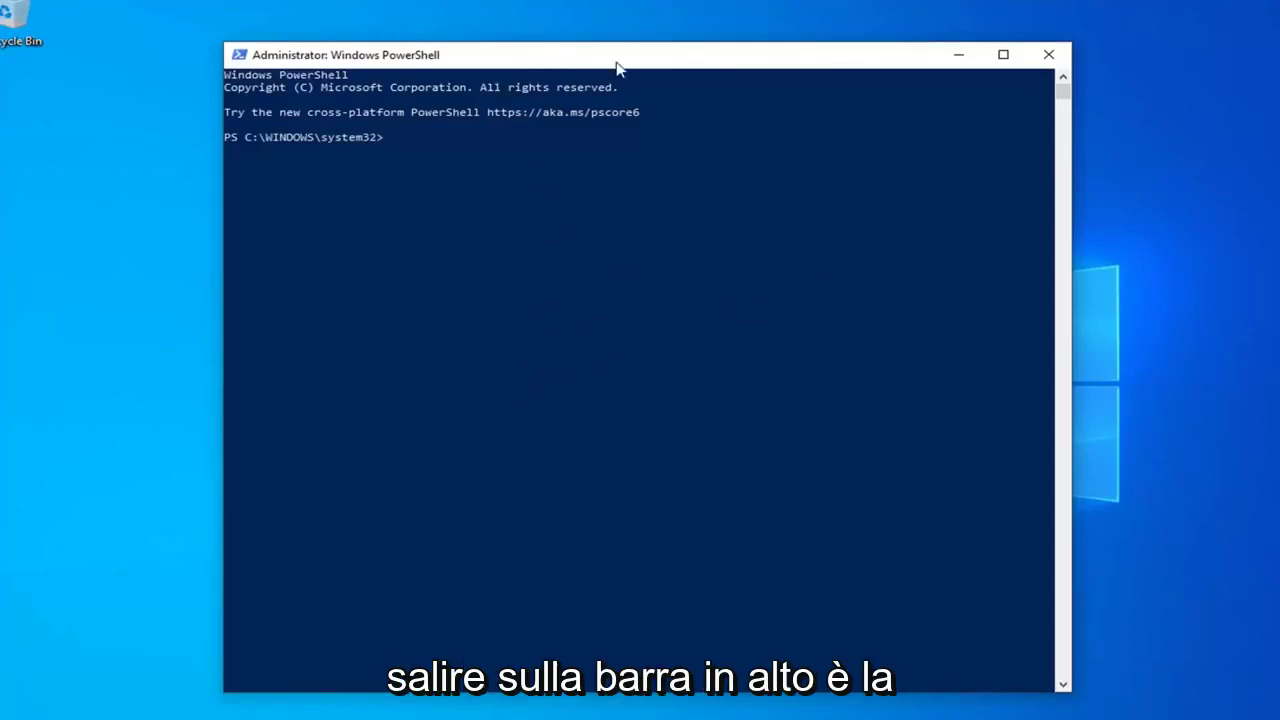
# Paste the copied command PowerShell -ExecutionPolicy Unrestricted at the prompt and run it
pyautogui.rightClick(701, 55)
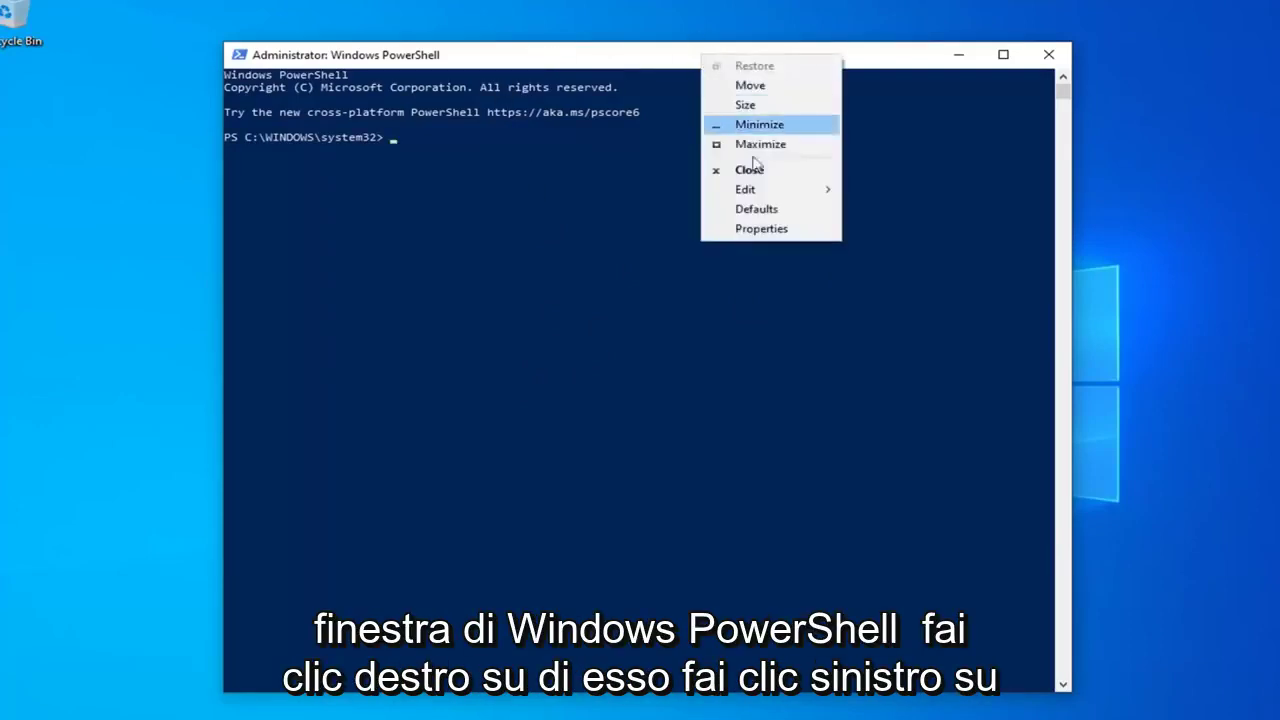
pyautogui.moveTo(765, 194)
pyautogui.click(877, 229)
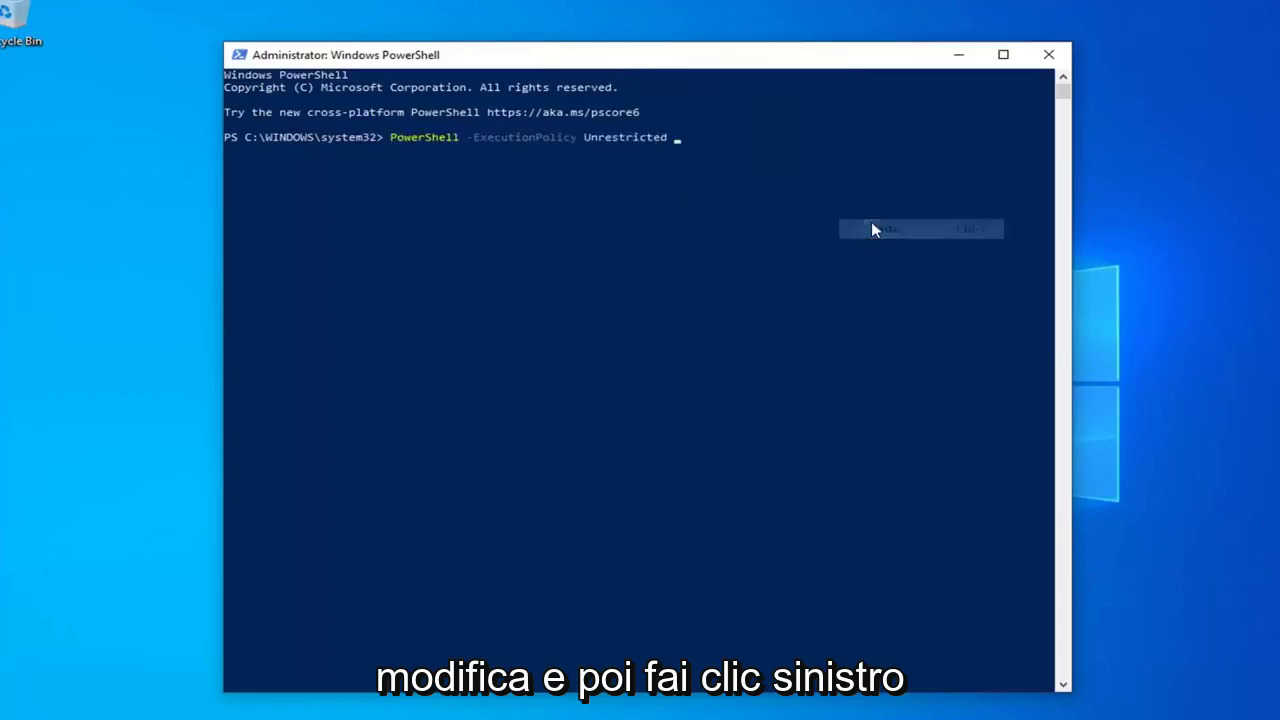
pyautogui.press('Return')
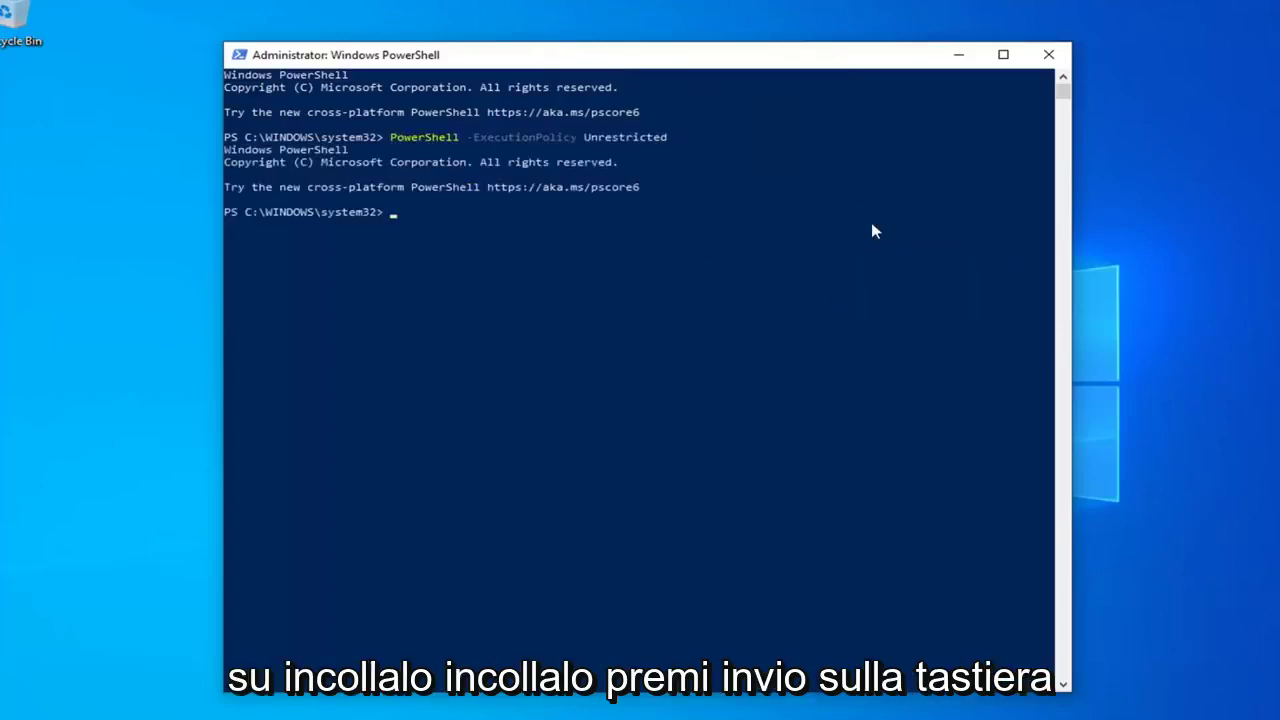
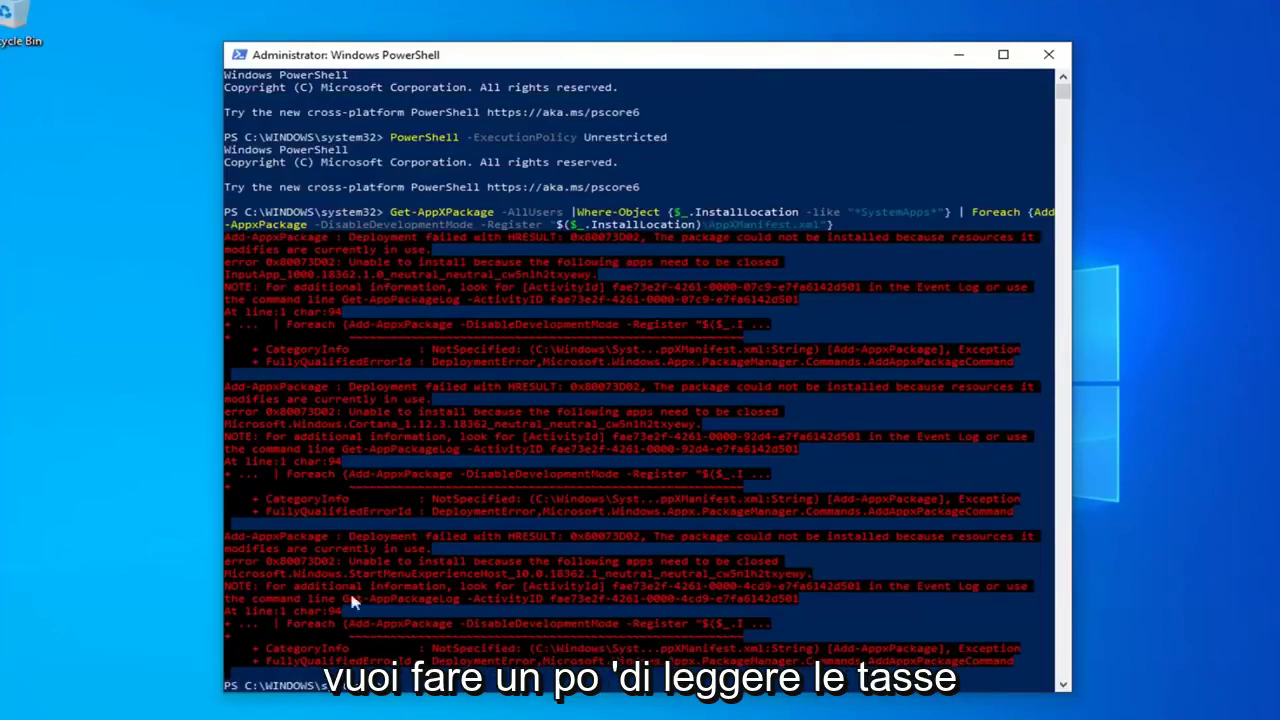
# Run $manifest = (Get-AppxPackage Microsoft.WindowsStore).InstallLocation + '\AppxManifest.xml' ; Add-AppxPackage -DisableDevelopmentMode -Register $manifest at the prompt
pyautogui.scroll(-1, 460, 396)
pyautogui.scroll(1, 520, 330)
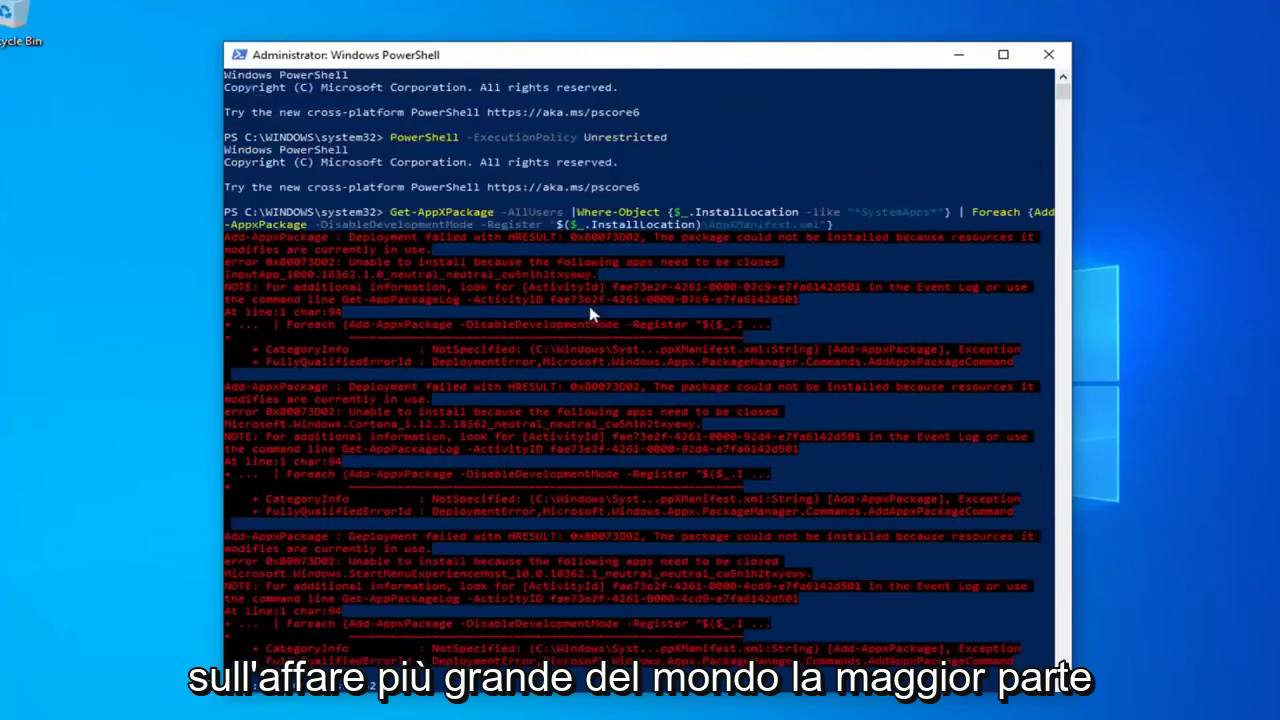
pyautogui.scroll(-2, 490, 220)
pyautogui.scroll(-1, 475, 249)
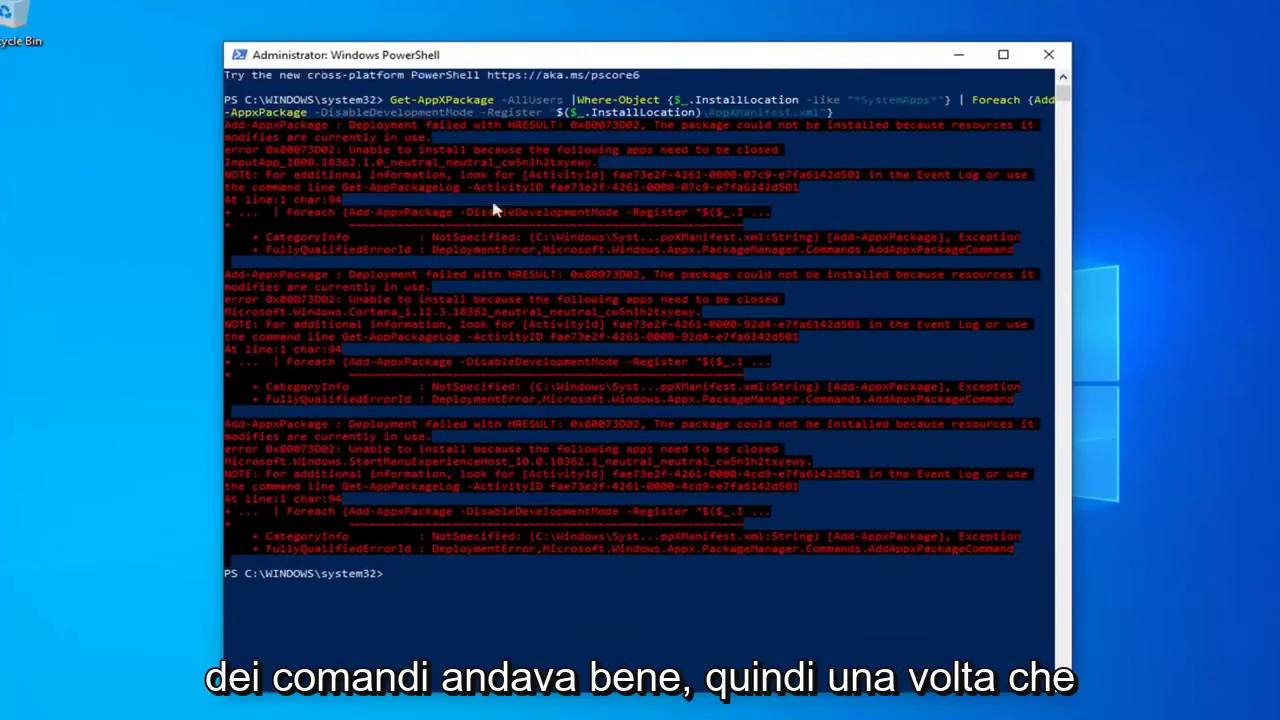
pyautogui.write("$manifest = (Get-AppxPackage Microsoft.WindowsStore).InstallLocation + '\\AppxManifest.xml' ; Add-AppxPackage -DisableDevelopmentMode -Register $manifest")
pyautogui.press('Return')
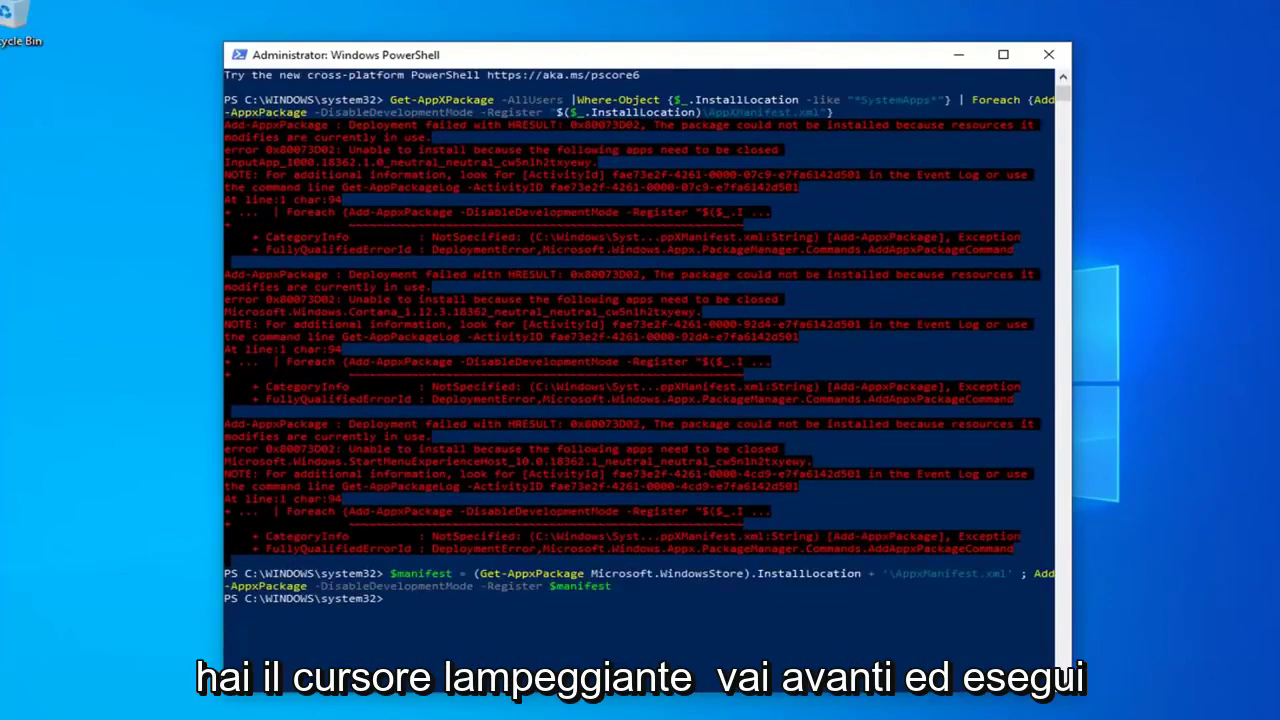
# Paste the copied command C:\Windows\System32\ctfmon.exe at the prompt, run it, and close the PowerShell window
pyautogui.rightClick(618, 60)
pyautogui.moveTo(665, 196)
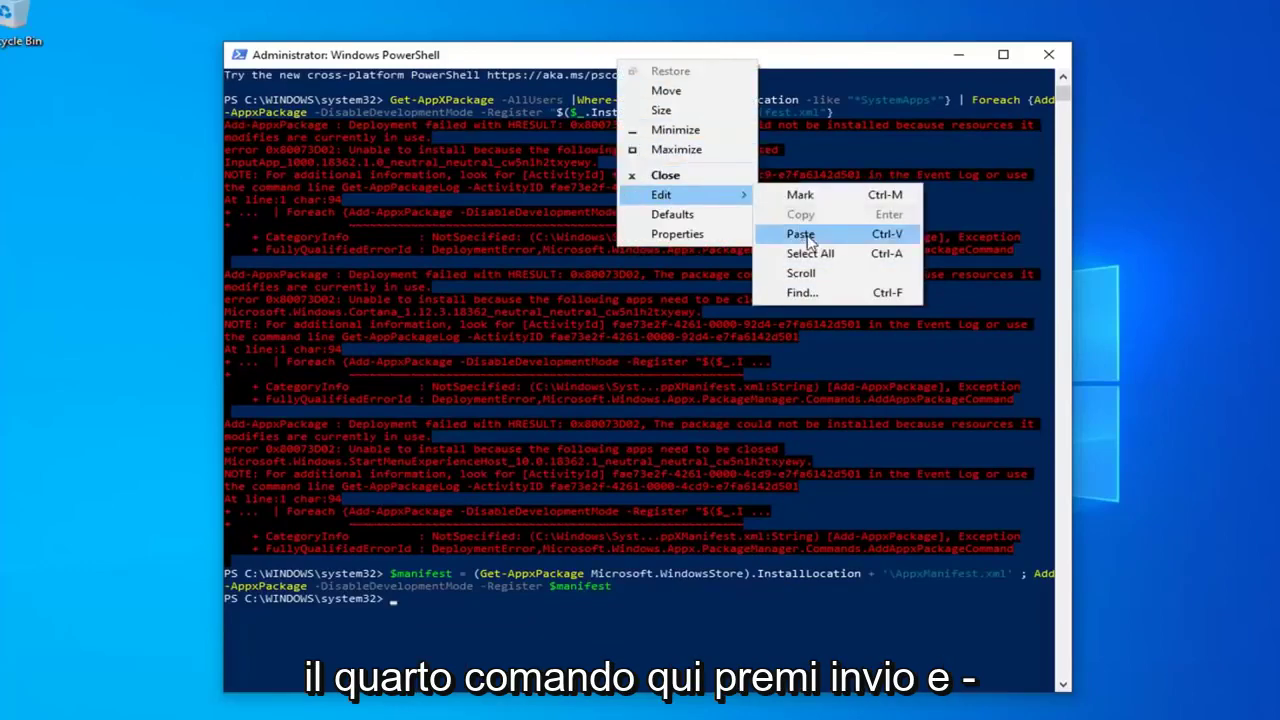
pyautogui.click(798, 234)
pyautogui.press('Return')
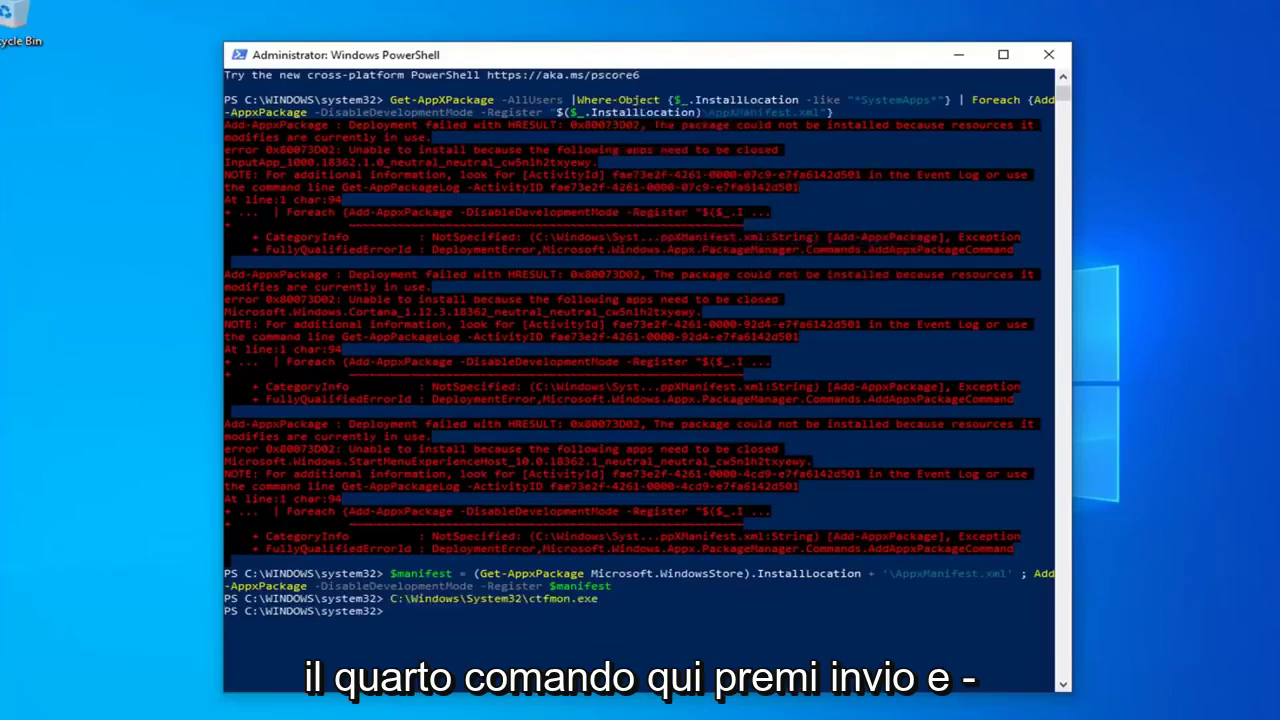
pyautogui.click(1049, 55)
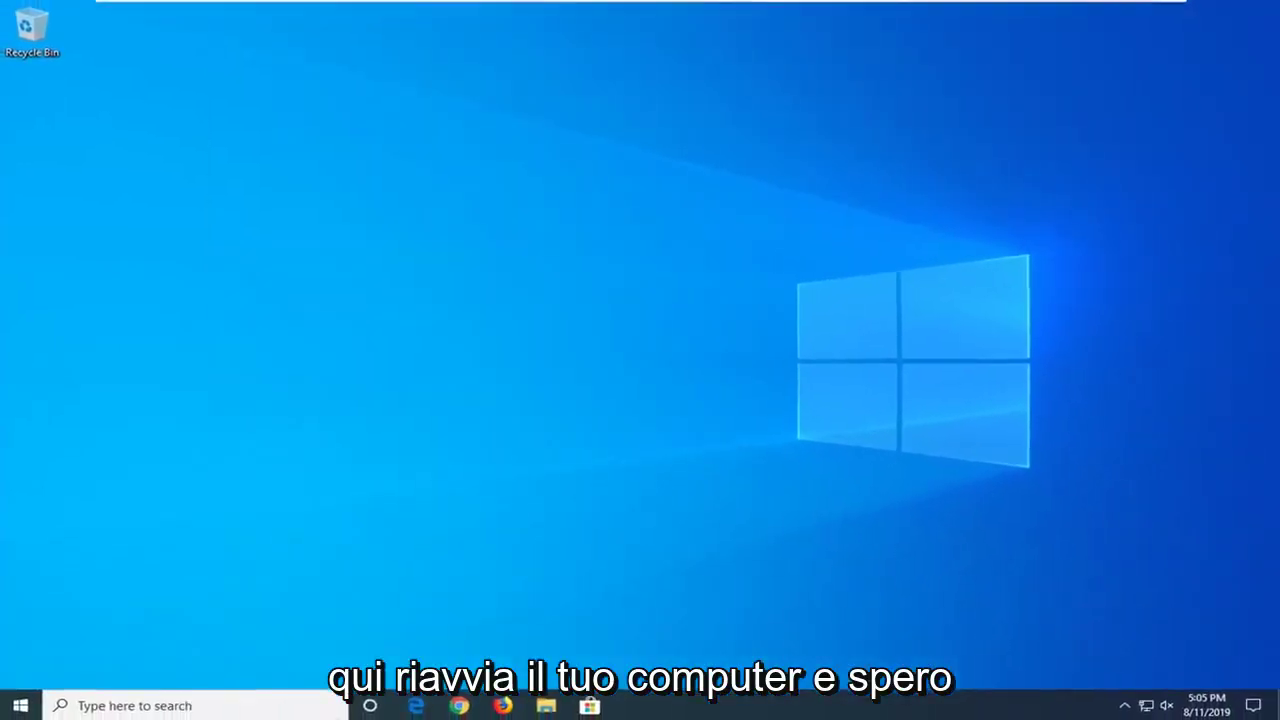